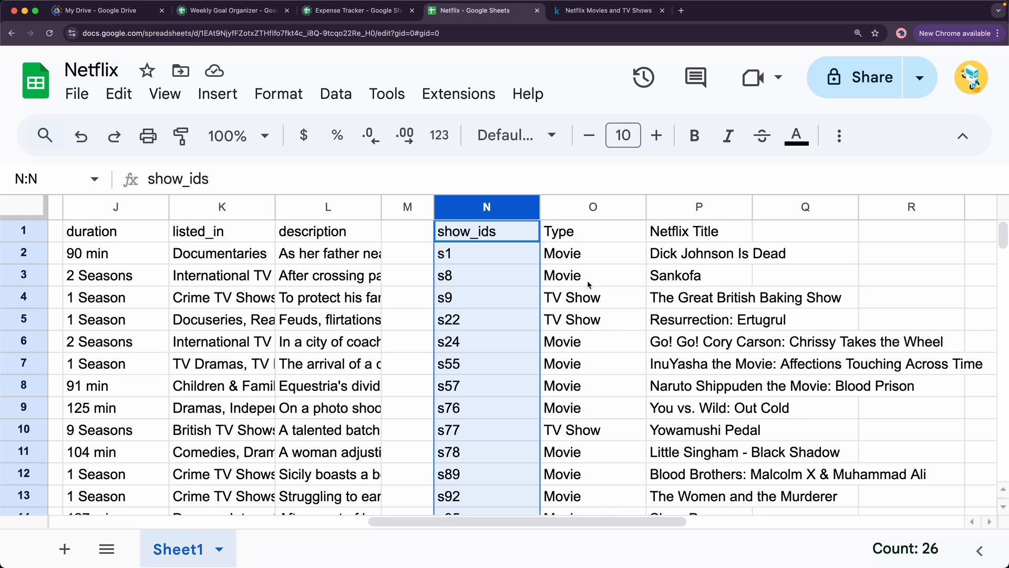
# Step: Examine the VLOOKUP formulas in O2 and P2 and the source columns they search, leaving the formulas unchanged
pyautogui.click(584, 256)
pyautogui.doubleClick(583, 256)
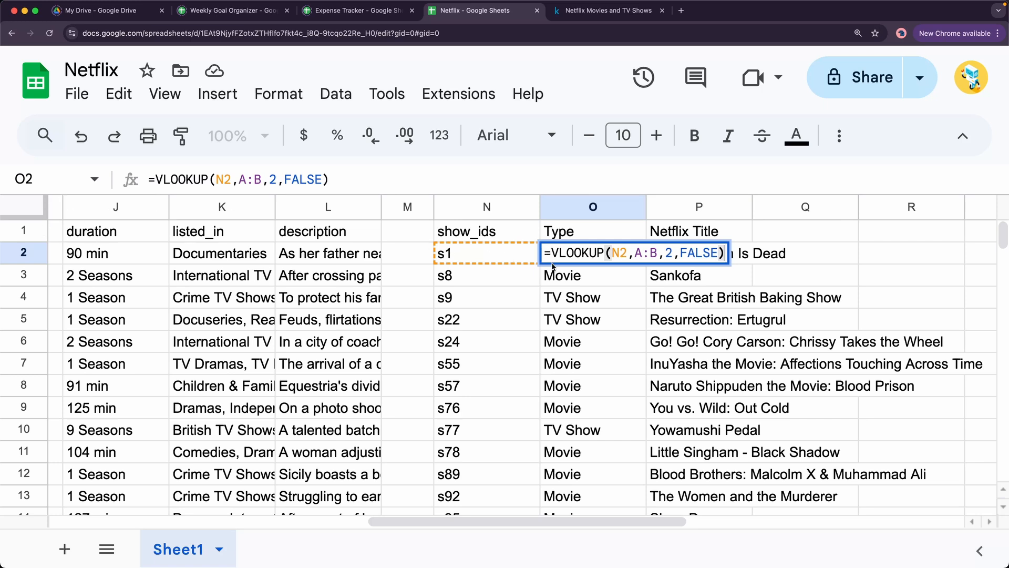
pyautogui.click(678, 275)
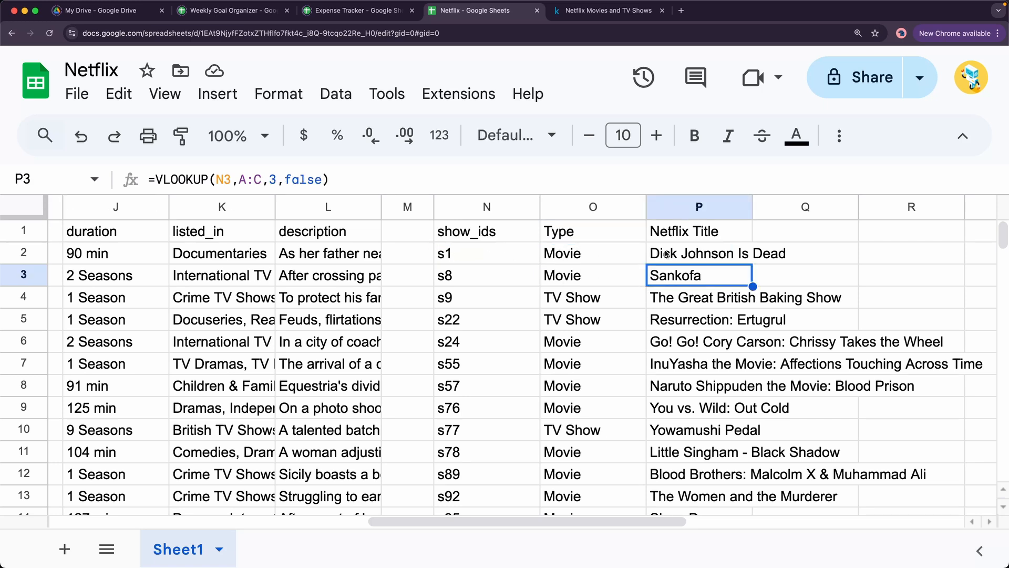
pyautogui.click(666, 255)
pyautogui.moveTo(367, 178); pyautogui.dragTo(156, 180)
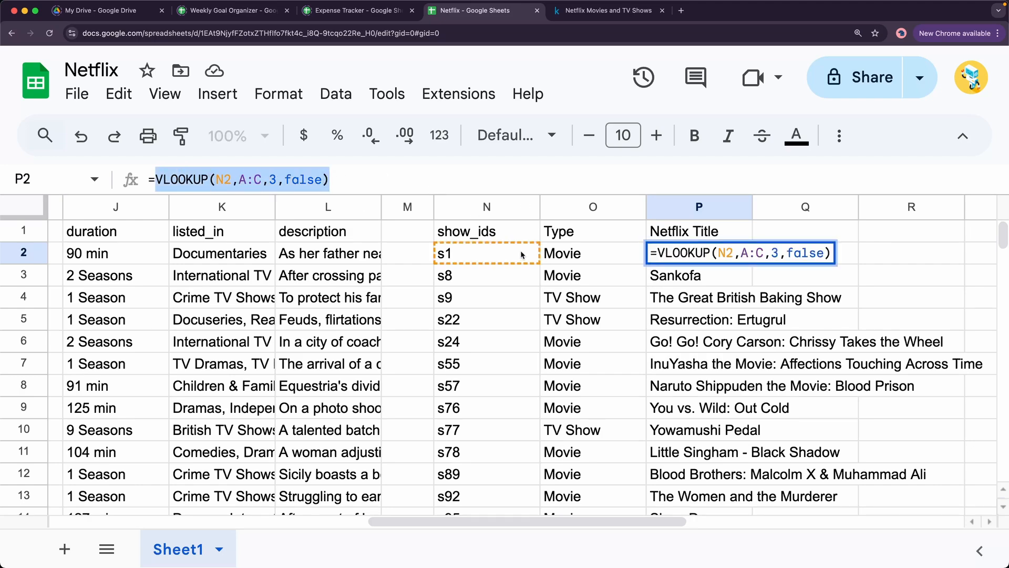
pyautogui.moveTo(452, 522); pyautogui.dragTo(74, 542)
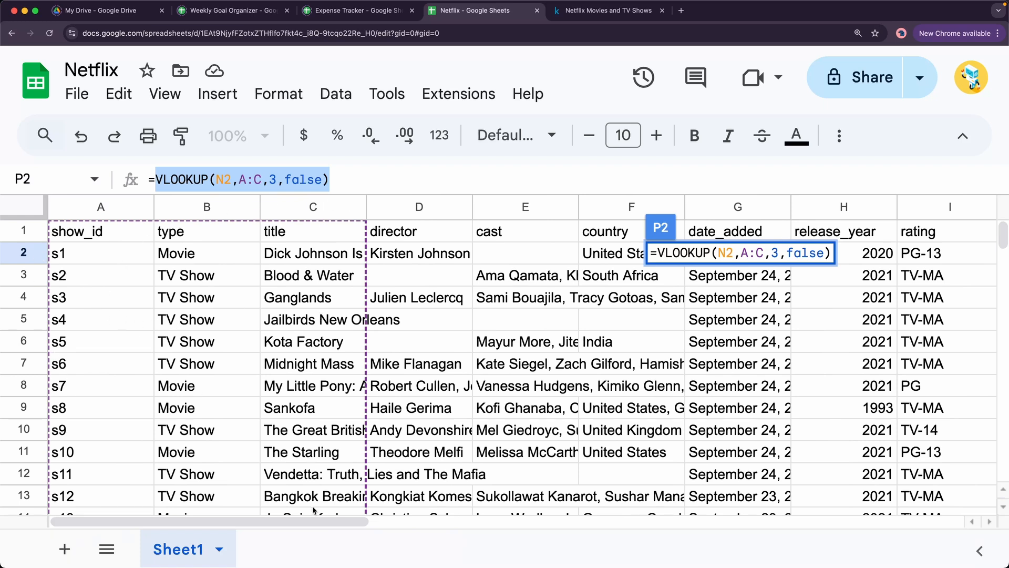
pyautogui.moveTo(310, 522); pyautogui.dragTo(724, 524)
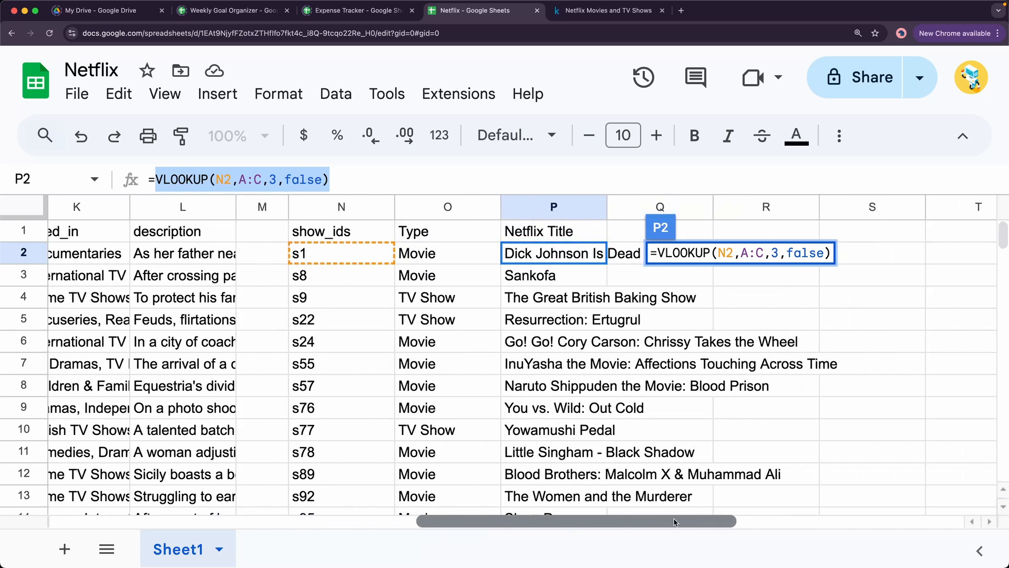
pyautogui.press('Escape')
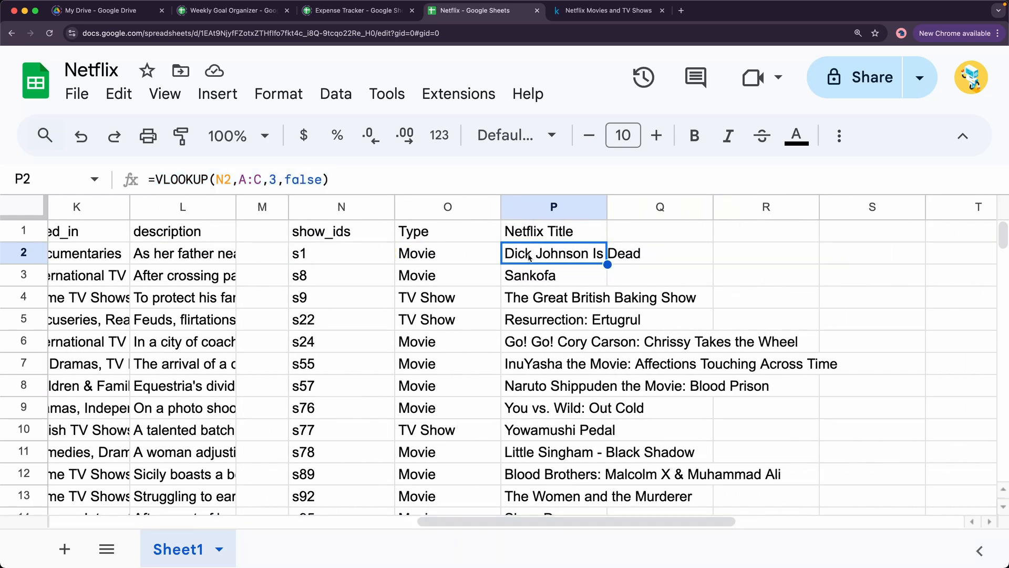
# Step: Compare P2's VLOOKUP formula with its source range A:C and the neighbouring director column
pyautogui.moveTo(590, 520); pyautogui.dragTo(505, 520)
pyautogui.moveTo(437, 521); pyautogui.dragTo(481, 521)
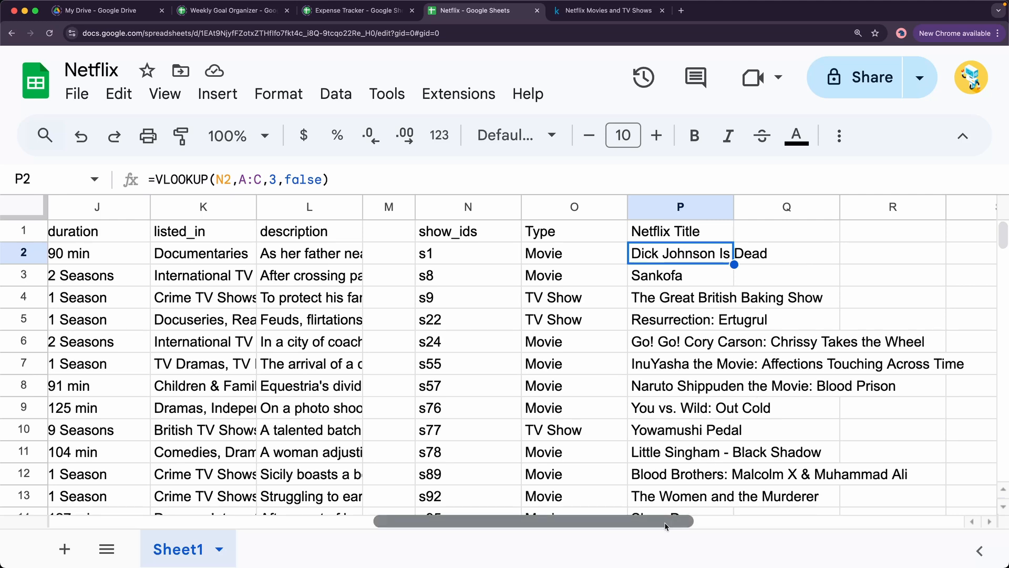
pyautogui.moveTo(665, 522)
pyautogui.mouseDown()
pyautogui.moveTo(255, 528)
pyautogui.moveTo(651, 525)
pyautogui.mouseUp()
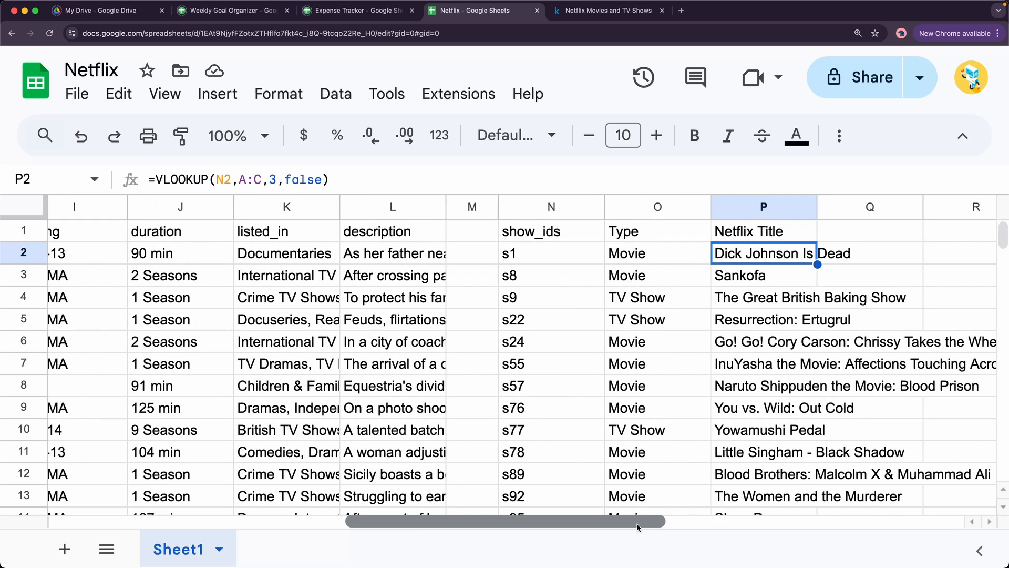
pyautogui.doubleClick(742, 254)
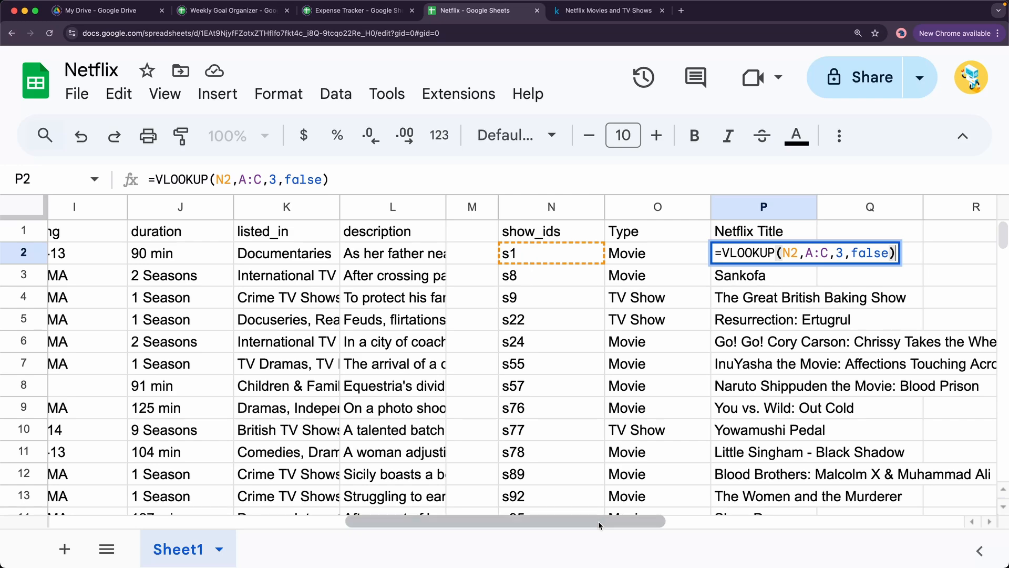
pyautogui.moveTo(600, 524); pyautogui.dragTo(139, 564)
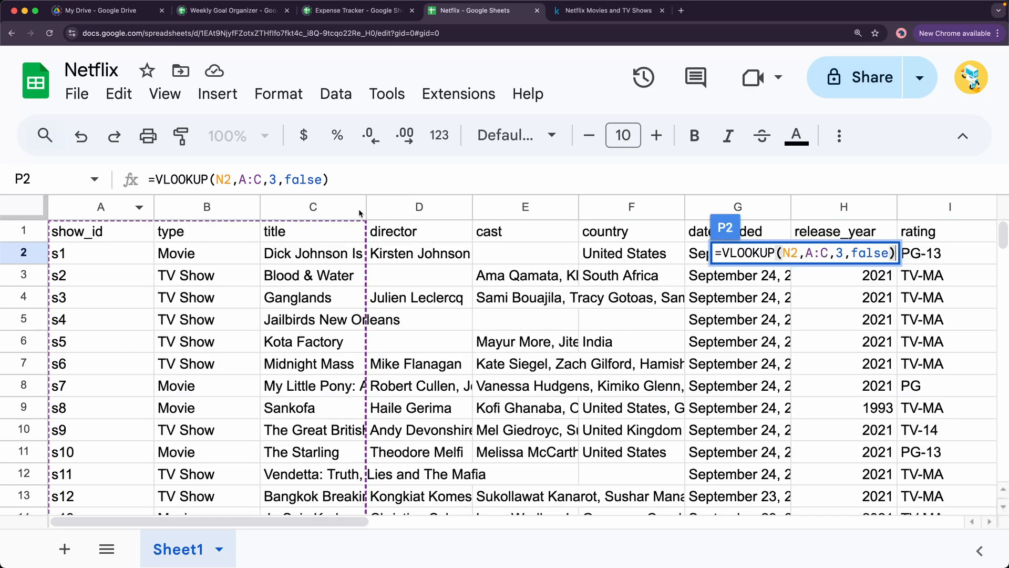
pyautogui.click(395, 205)
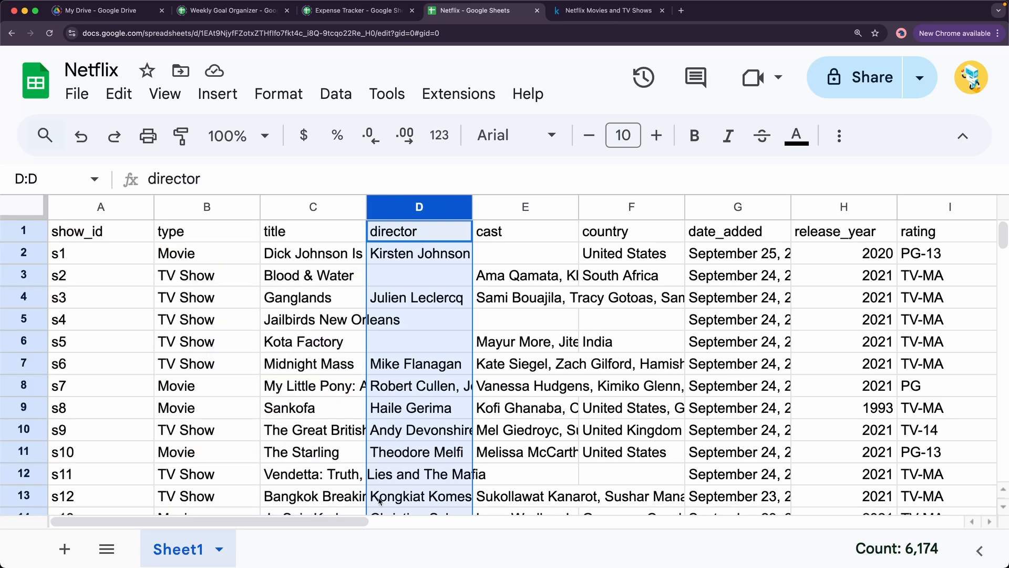
# Step: Copy columns A to D, from show_id to director, into a new sheet starting at A1
pyautogui.moveTo(333, 525); pyautogui.dragTo(298, 536)
pyautogui.moveTo(77, 208); pyautogui.dragTo(398, 206)
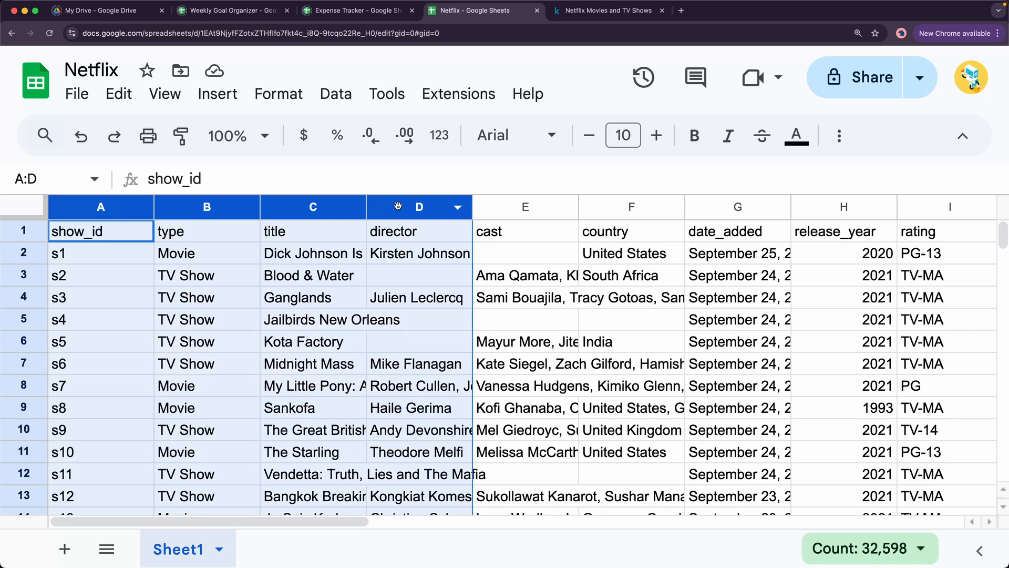
pyautogui.click(66, 550)
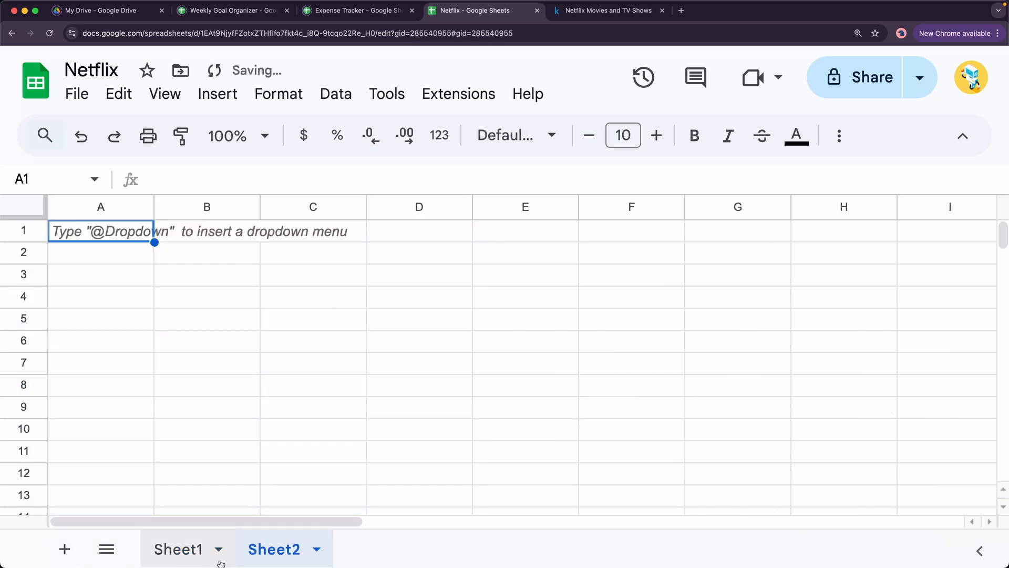
pyautogui.press('cmd+v')
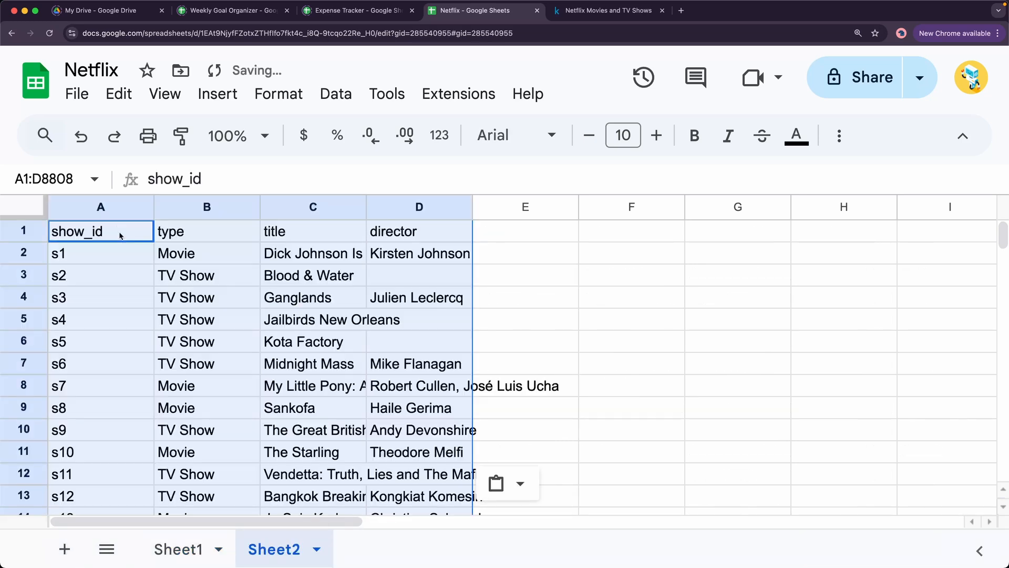
# Step: Rename the new sheet as xlookup and Sheet1 as vlookup
pyautogui.doubleClick(283, 559)
pyautogui.write('xlookup')
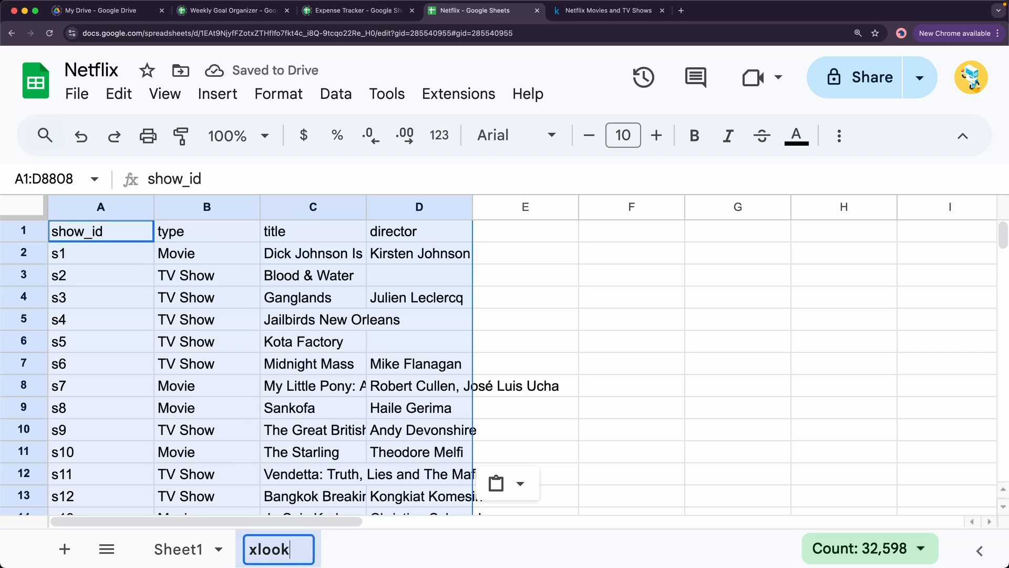
pyautogui.doubleClick(181, 549)
pyautogui.write('vlookup')
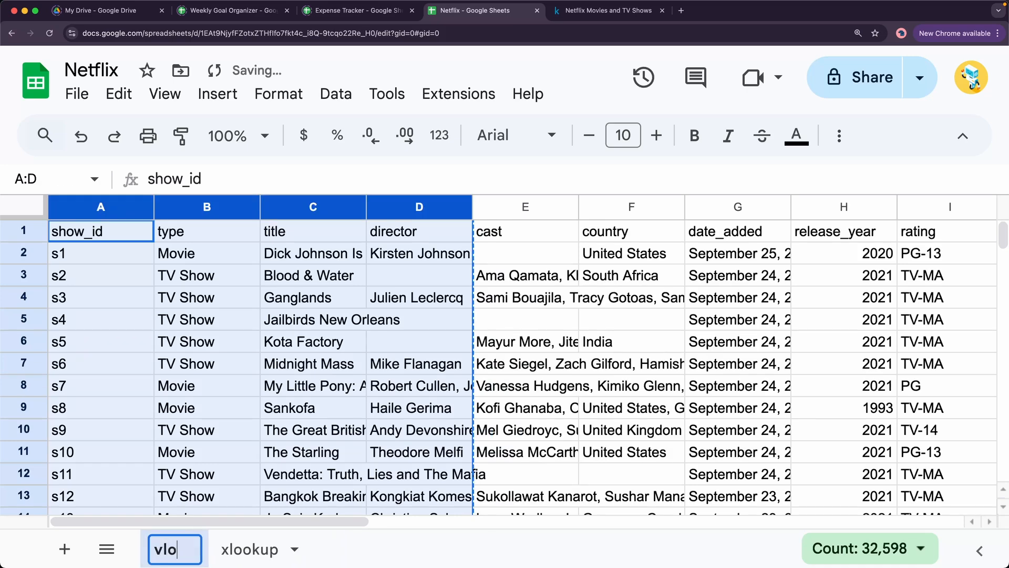
pyautogui.press('Return')
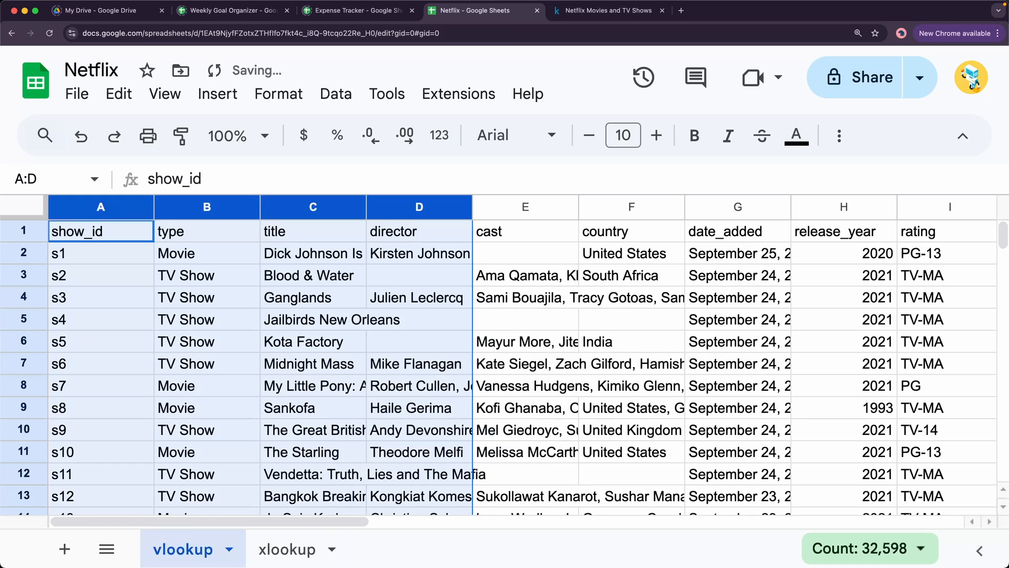
# Step: Look over the title column on the xlookup sheet and the lookup results in columns N to P on the vlookup sheet
pyautogui.click(257, 549)
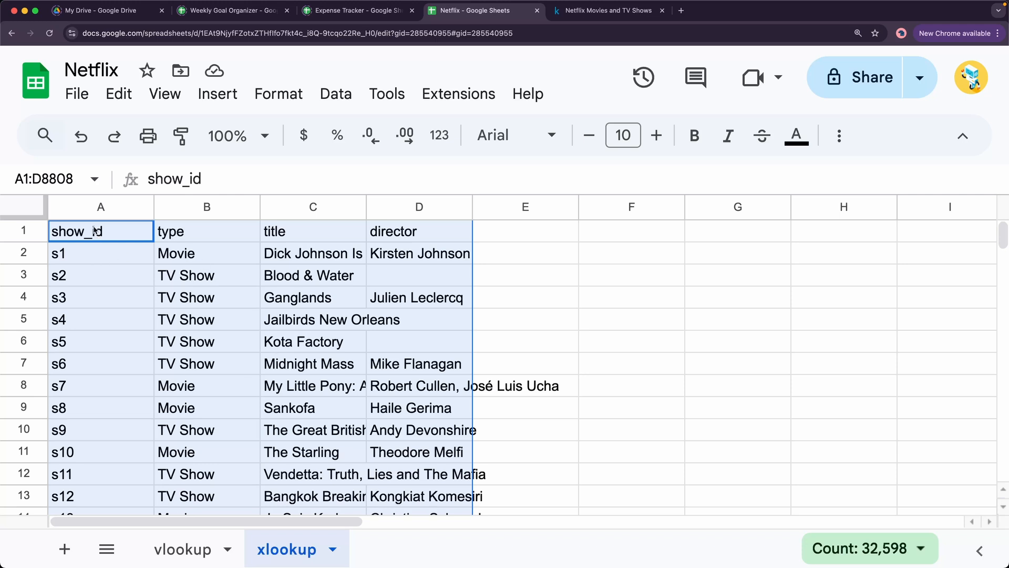
pyautogui.click(309, 211)
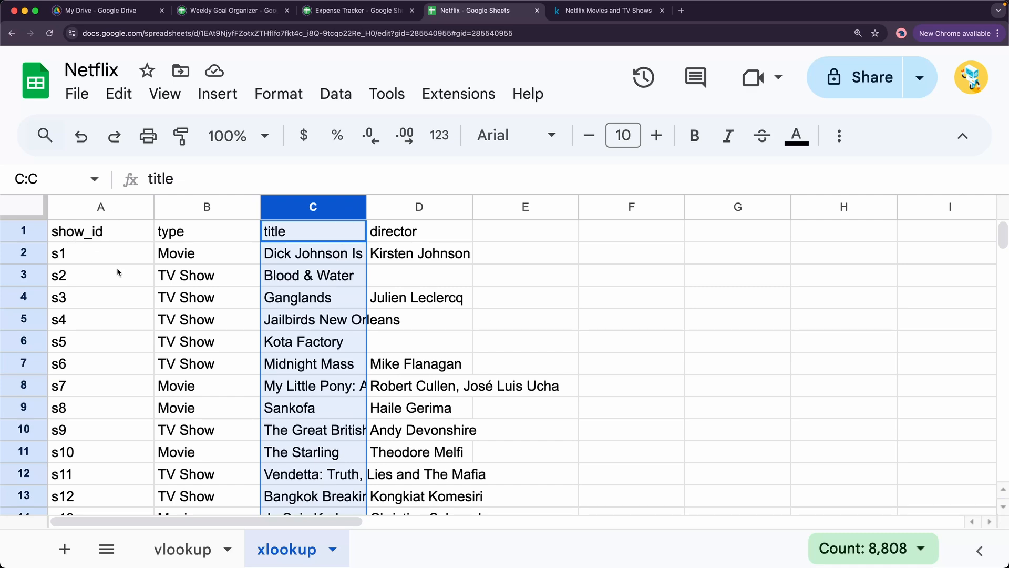
pyautogui.click(199, 555)
pyautogui.hscroll(5, 440, 503)
pyautogui.hscroll(10, 440, 503)
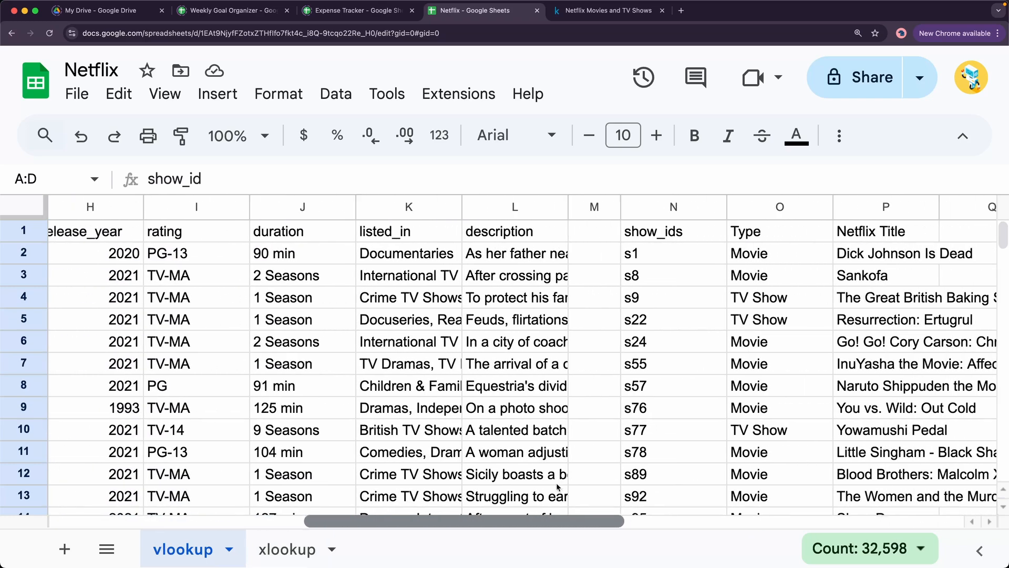
pyautogui.hscroll(-2, 689, 457)
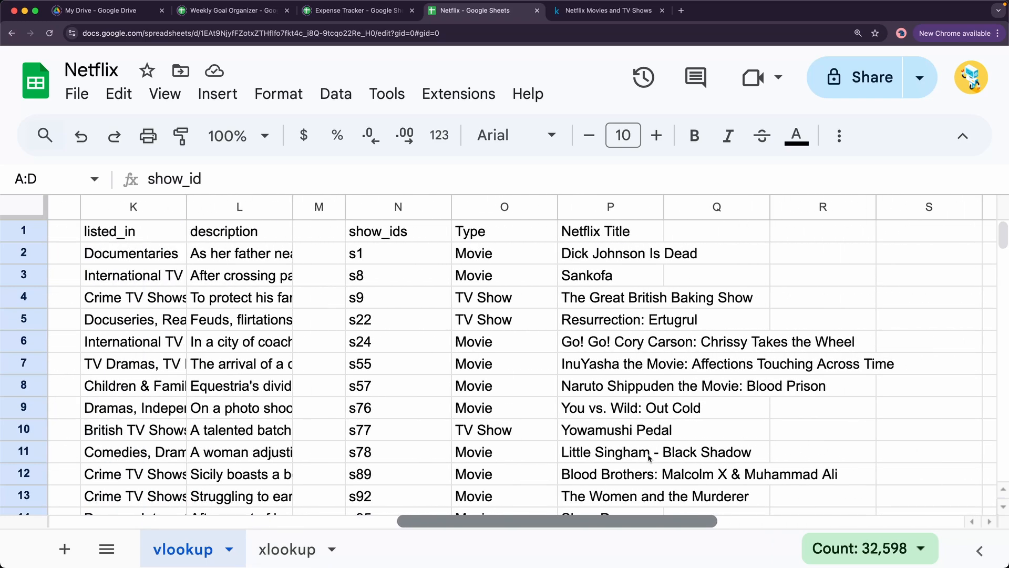
# Step: Inspect the VLOOKUP formulas behind the Netflix Title entries in cells P2 to P4 on the vlookup sheet
pyautogui.click(582, 256)
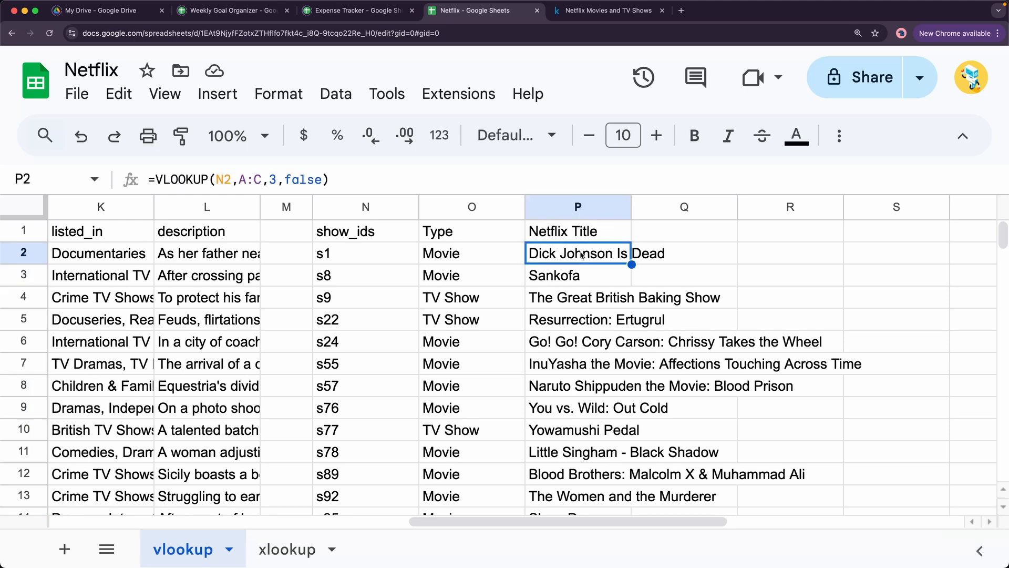
pyautogui.press('super+shift+Down')
pyautogui.press('super+Up')
pyautogui.click(583, 254)
pyautogui.press('Down')
pyautogui.press('Down')
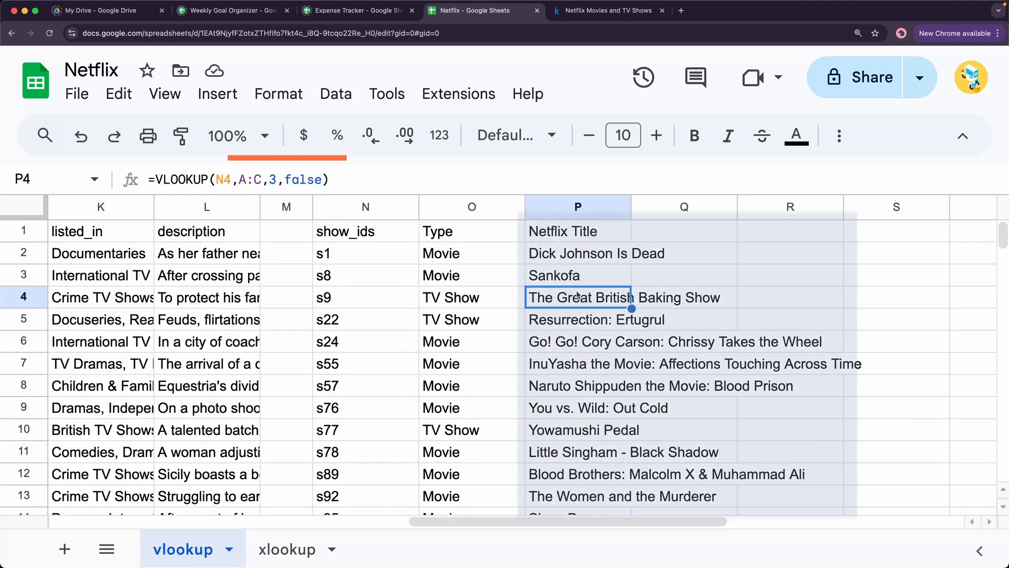
pyautogui.moveTo(332, 180); pyautogui.dragTo(148, 180)
pyautogui.press('Escape')
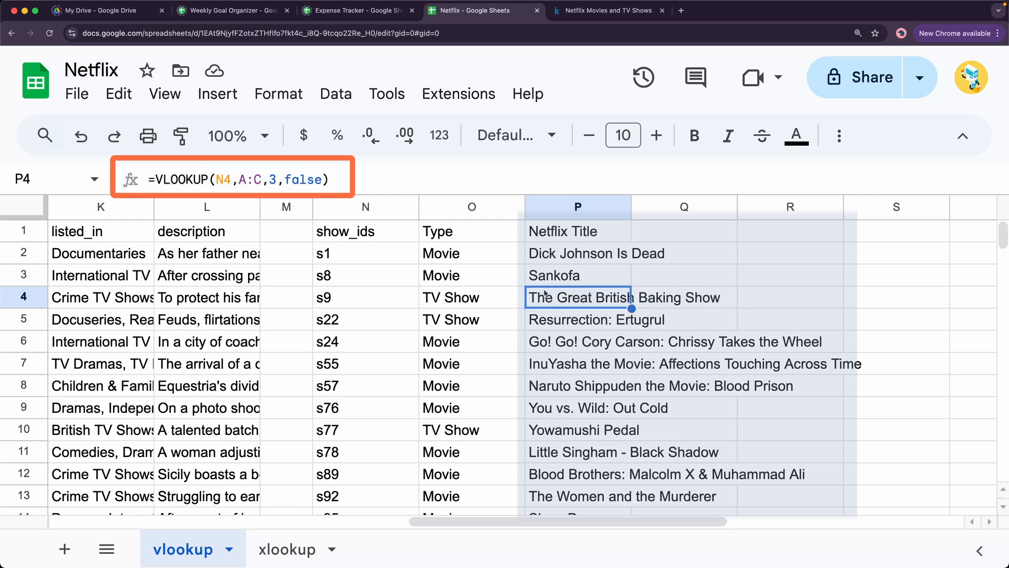
pyautogui.click(552, 256)
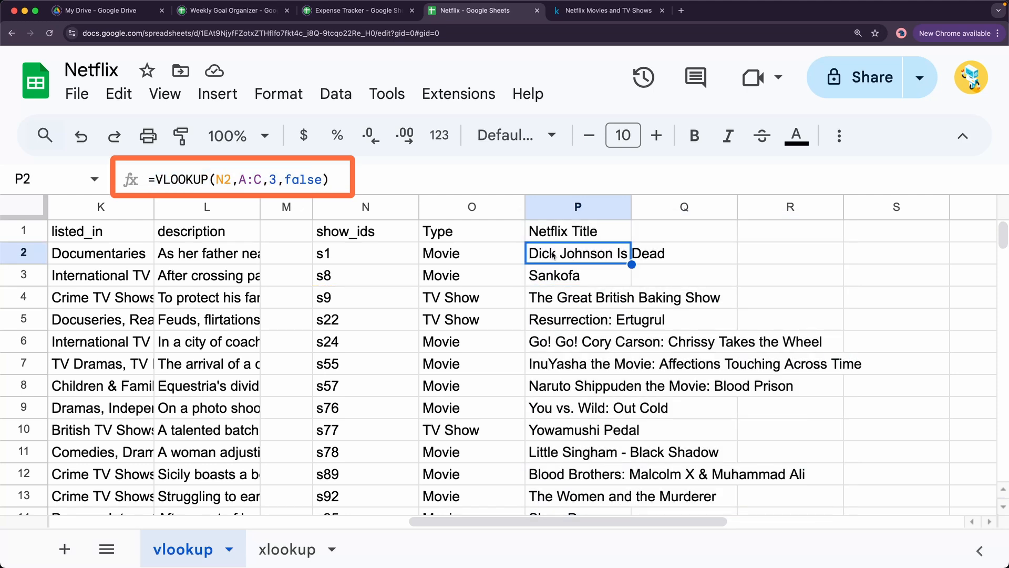
# Step: Copy the Netflix Title column P1:P26 from the vlookup sheet to the xlookup sheet, starting at G2
pyautogui.click(578, 231)
pyautogui.press('super+shift+Down')
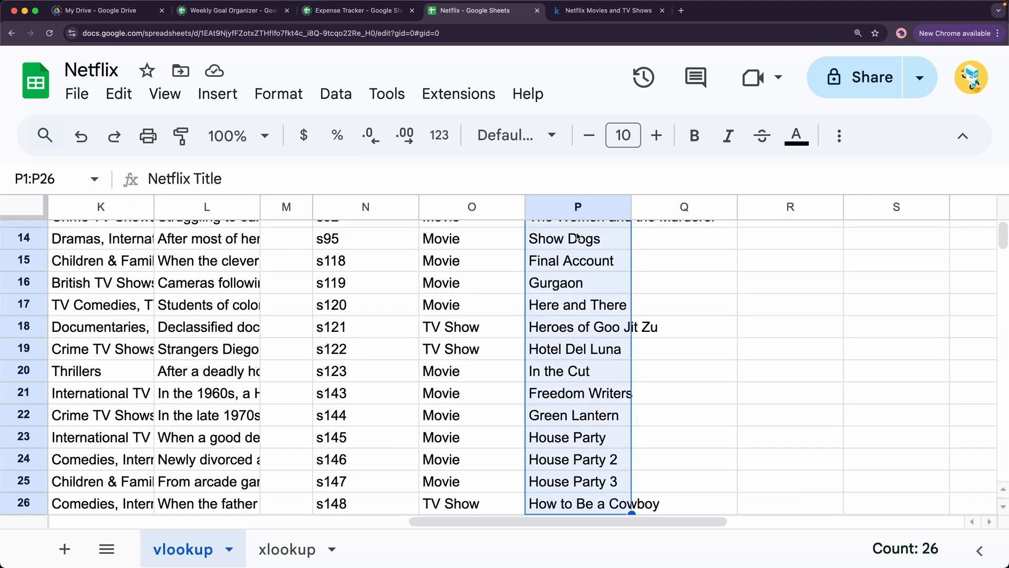
pyautogui.click(287, 550)
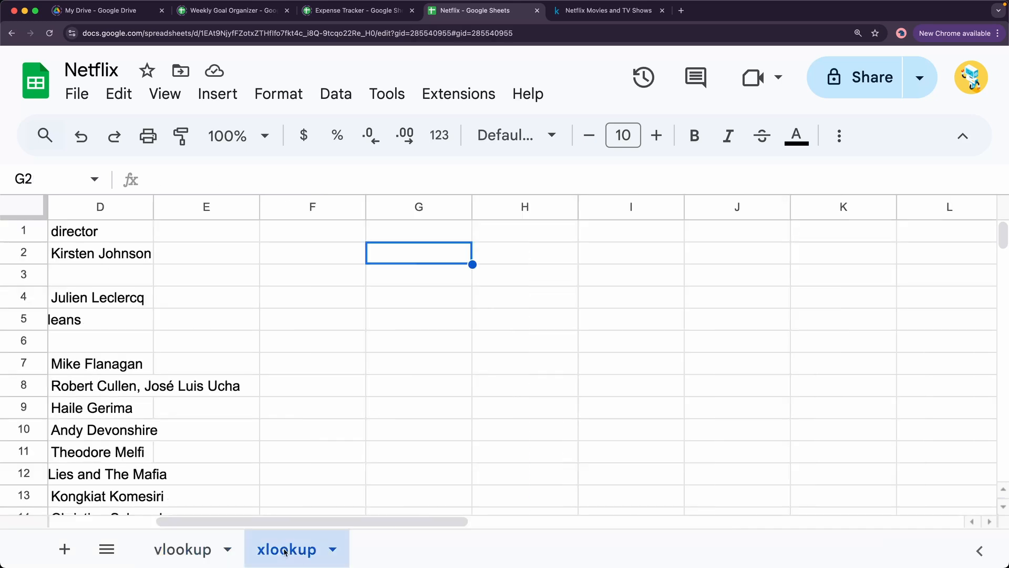
pyautogui.press('super+v')
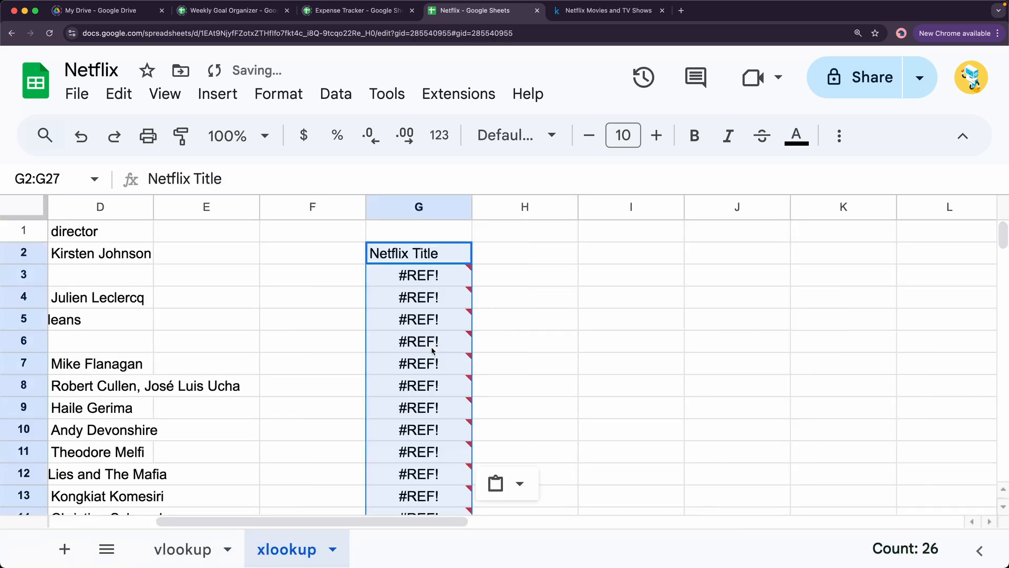
# Step: Replace the pasted formulas in column G with the titles as values only, starting at G2
pyautogui.click(435, 282)
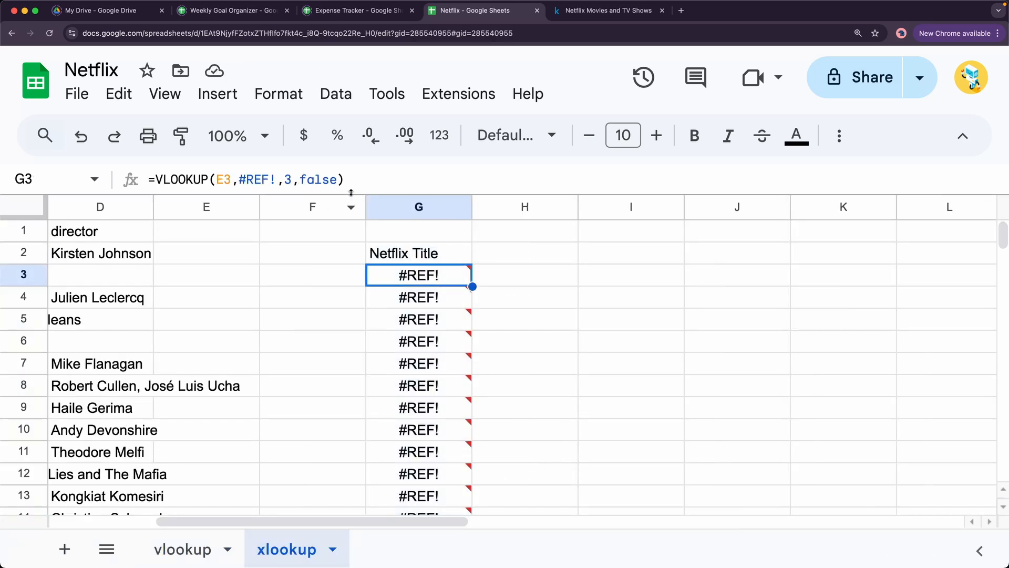
pyautogui.click(443, 255)
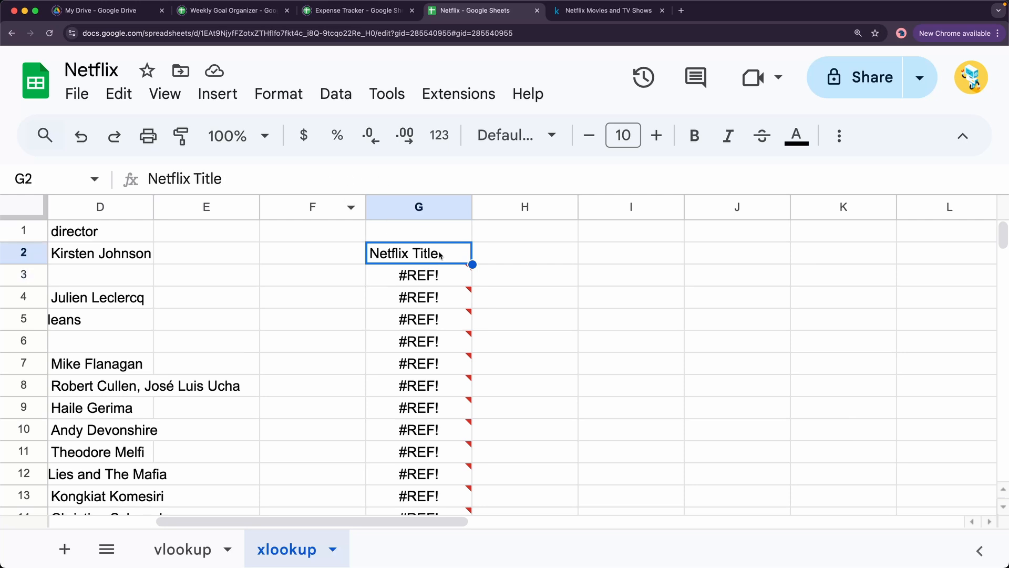
pyautogui.rightClick(441, 256)
pyautogui.moveTo(582, 263)
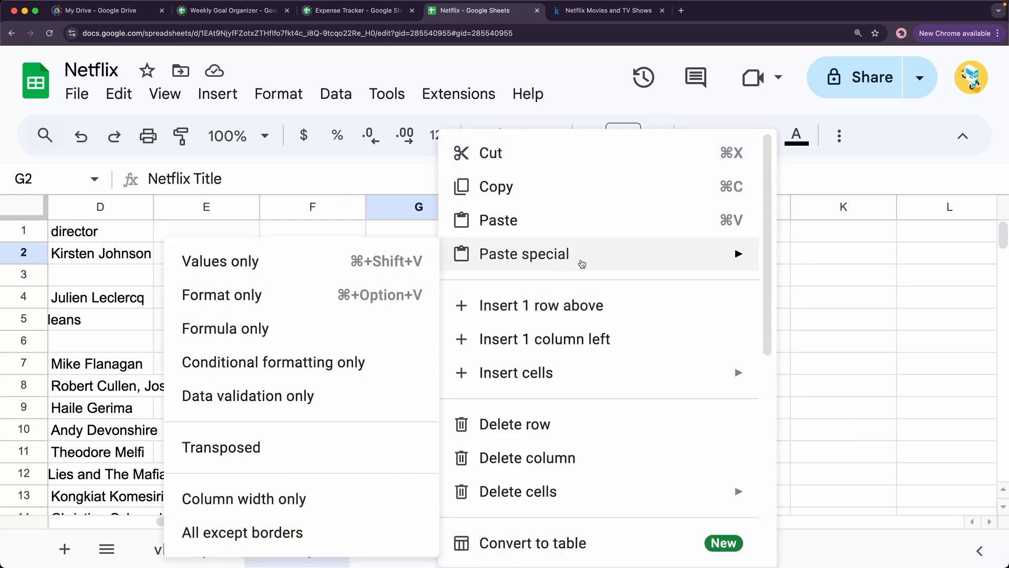
pyautogui.click(305, 256)
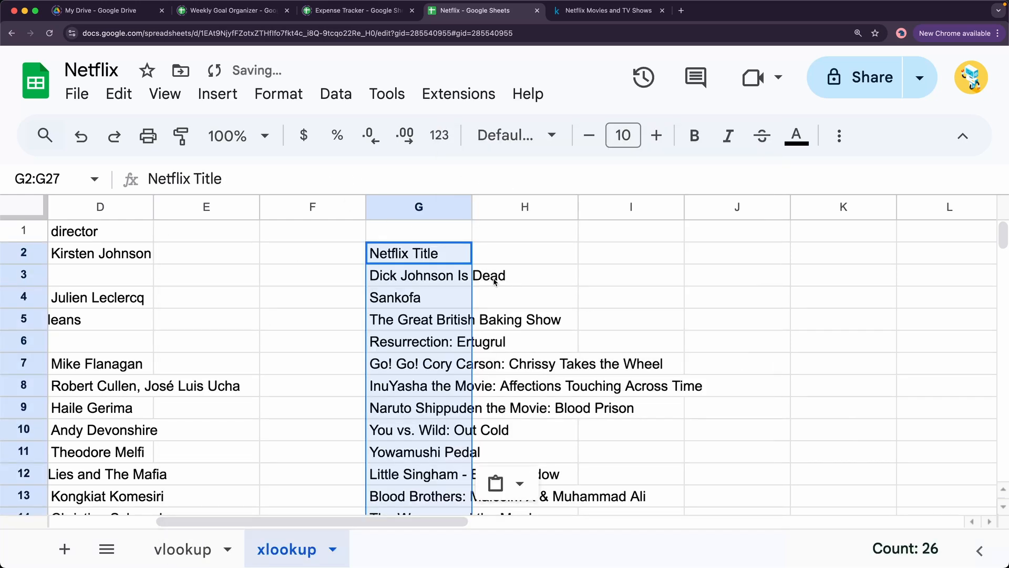
pyautogui.scroll(-3, 491, 286)
pyautogui.scroll(3, 491, 291)
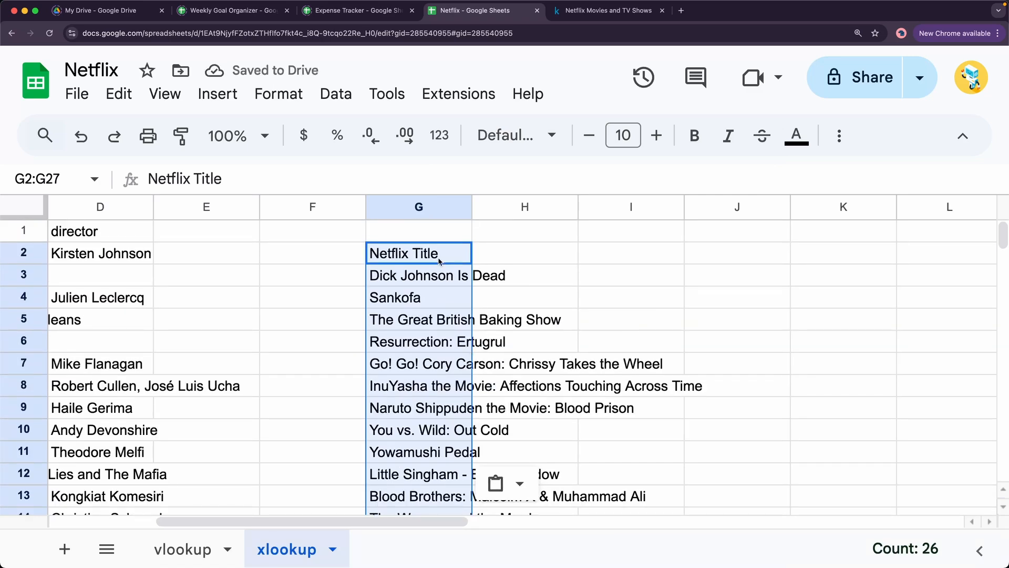
# Step: Paste the Netflix Title list as values starting at G1, so its header lines up with row 1
pyautogui.click(420, 227)
pyautogui.press('super+v')
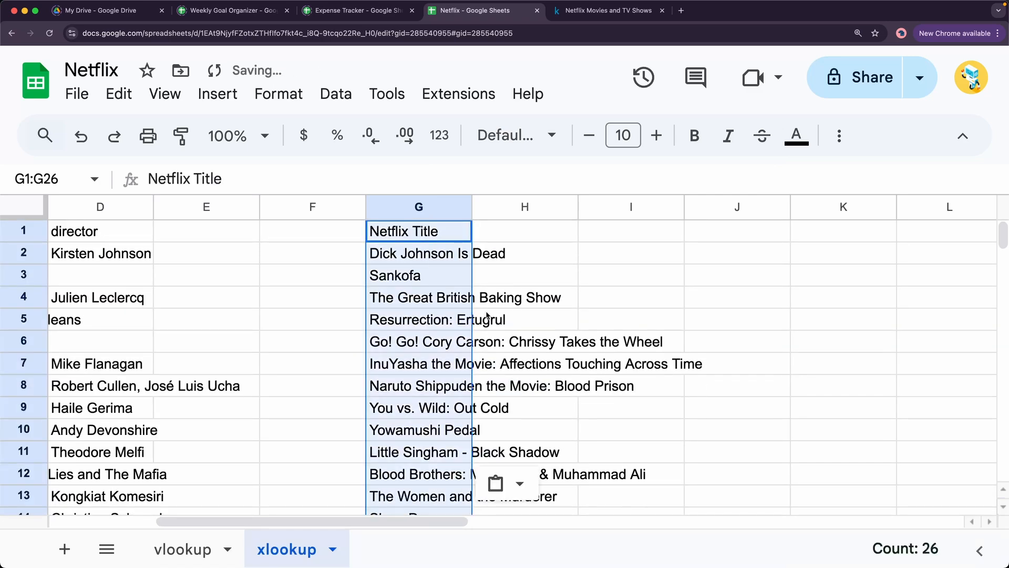
pyautogui.scroll(-4, 490, 315)
pyautogui.scroll(4, 490, 315)
pyautogui.click(470, 250)
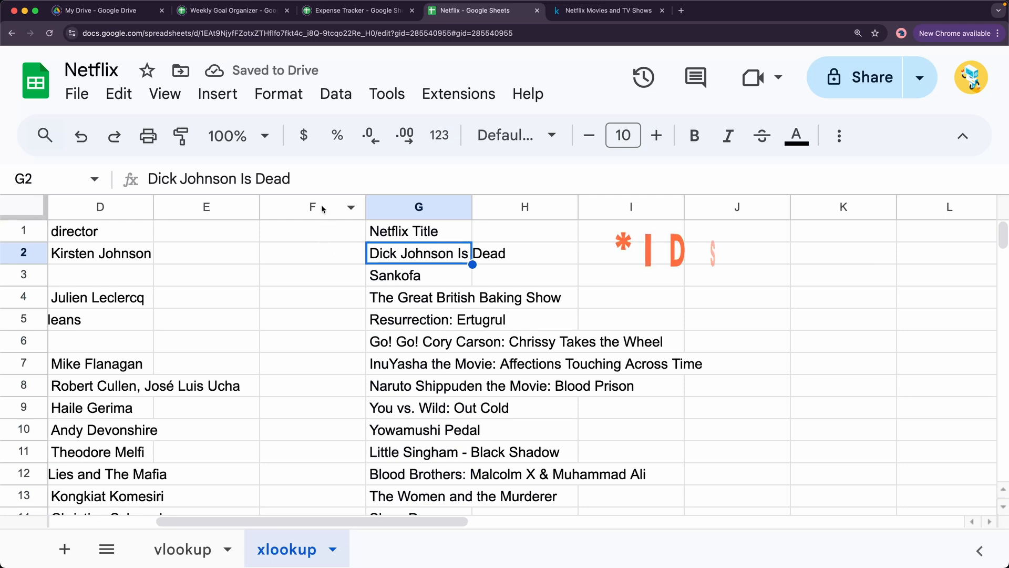
# Step: Add the column headers show_id in H1 and Type in I1 beside the Netflix Title list
pyautogui.click(541, 247)
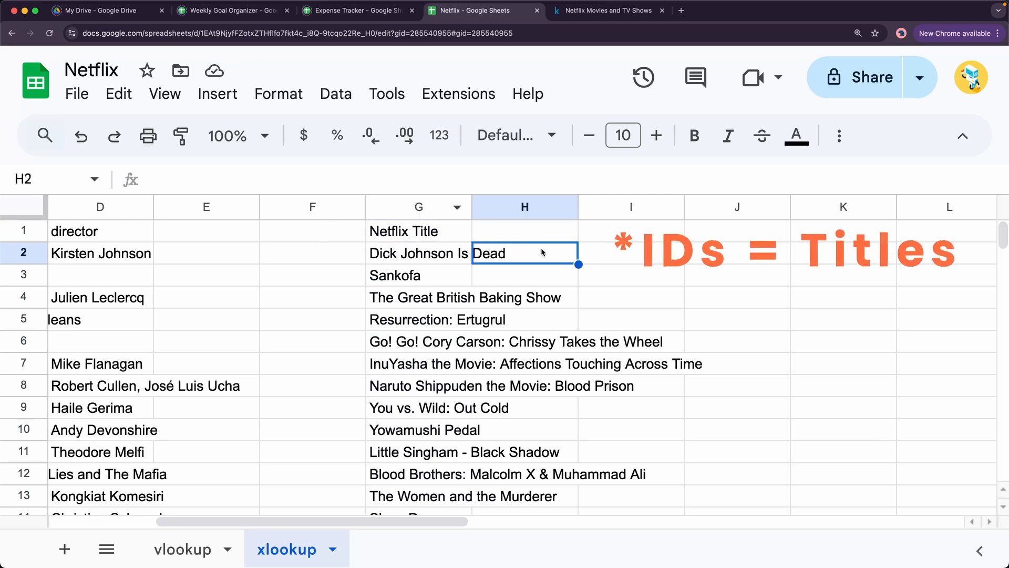
pyautogui.click(519, 239)
pyautogui.write('sh')
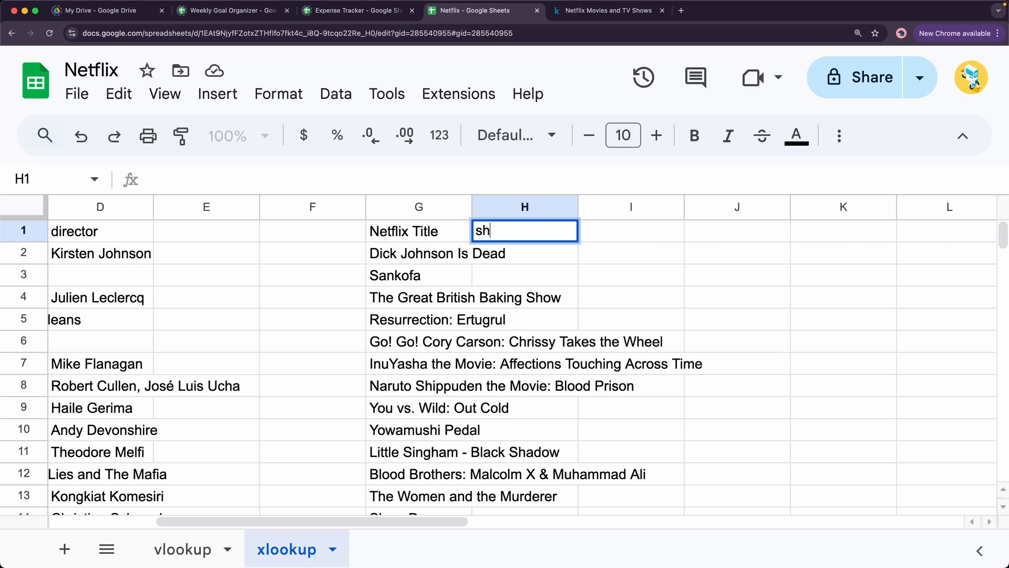
pyautogui.write('ow_id')
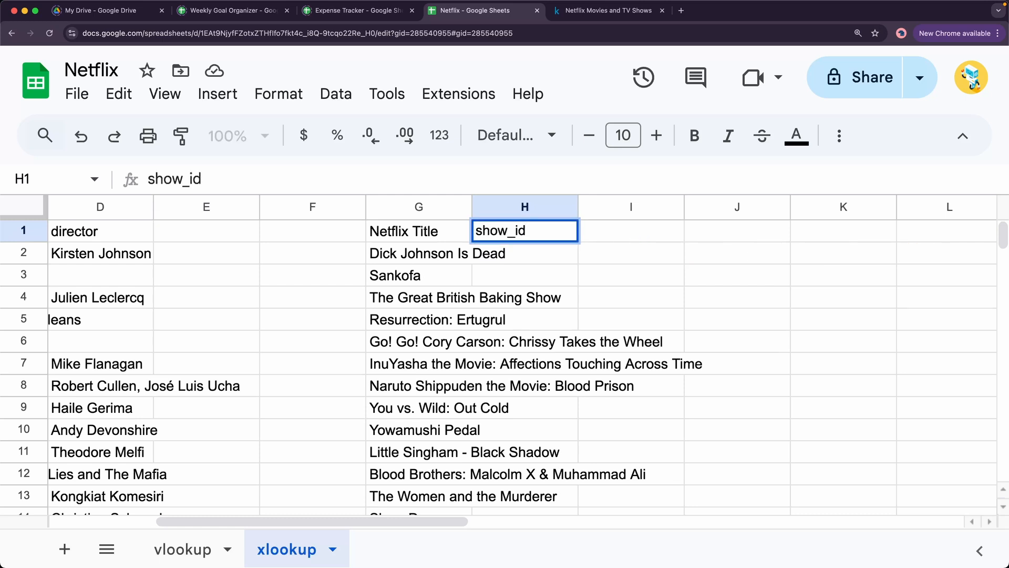
pyautogui.press('Tab')
pyautogui.write('Ti')
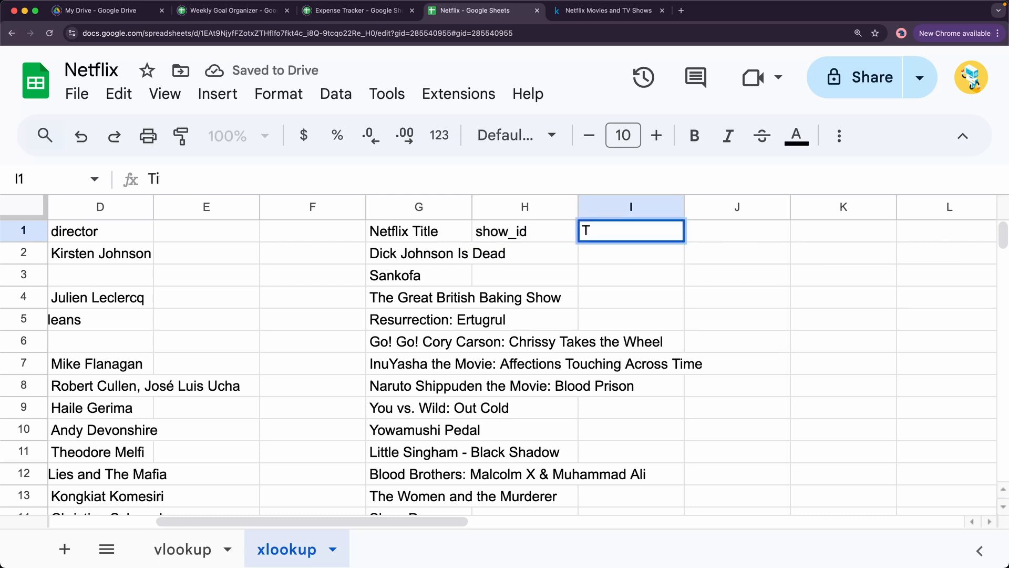
pyautogui.press('BackSpace')
pyautogui.press('BackSpace')
pyautogui.write('Type')
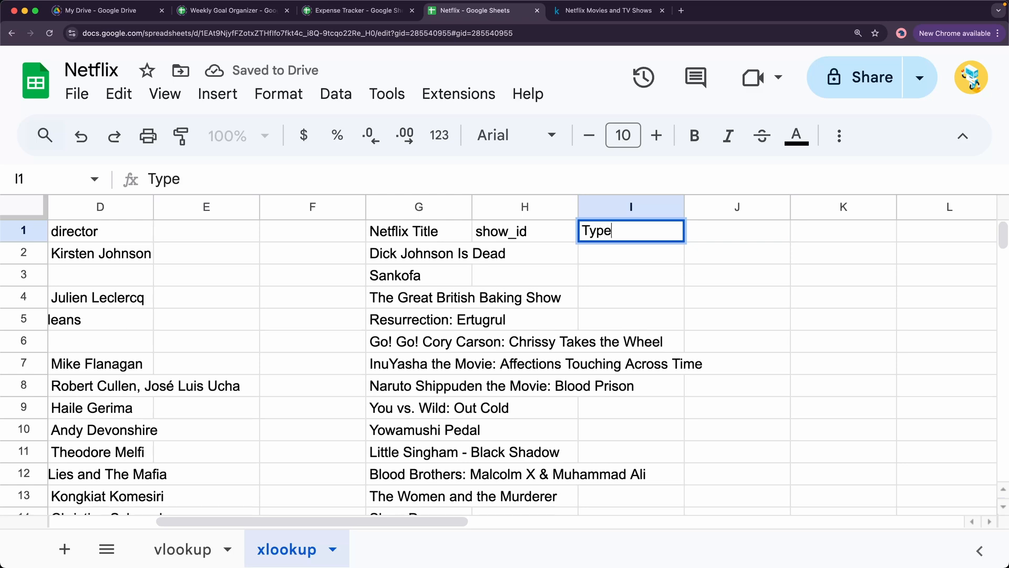
pyautogui.click(557, 255)
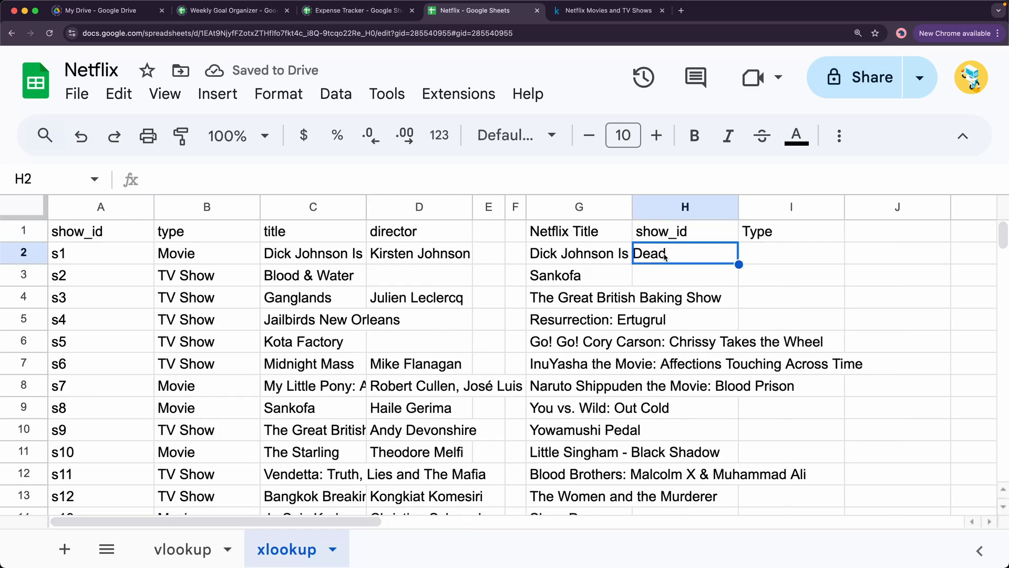
# Step: Enter =XLOOKUP(G2,C:C,A:A) in H2 to find the show_id of the first Netflix title
pyautogui.click(318, 208)
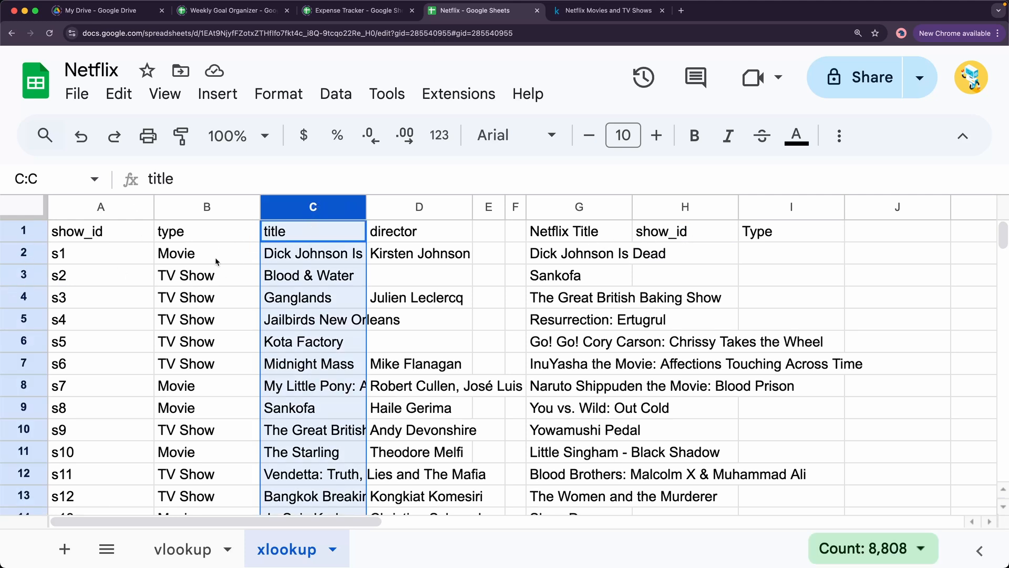
pyautogui.click(695, 250)
pyautogui.write('=xlo')
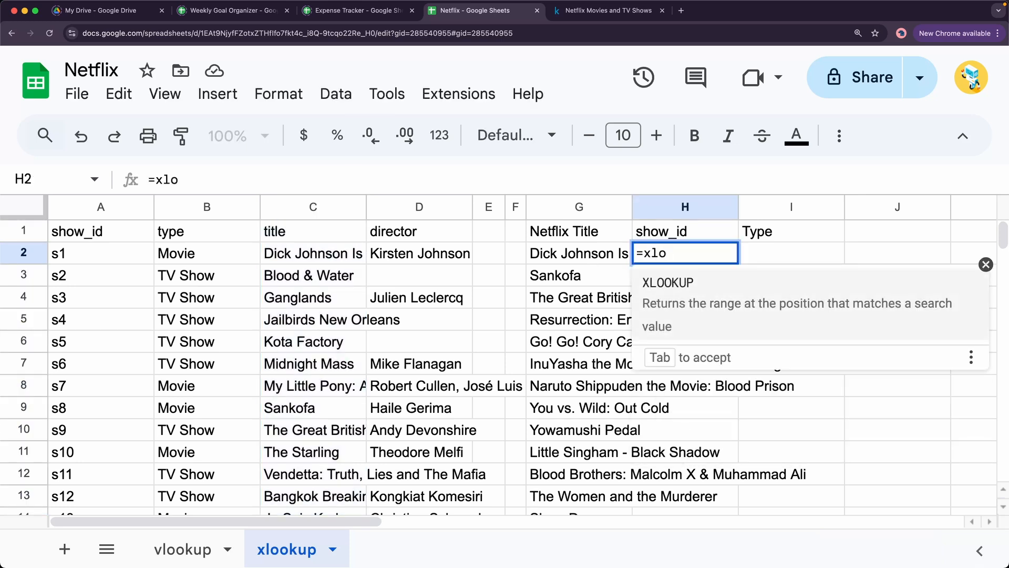
pyautogui.press('Tab')
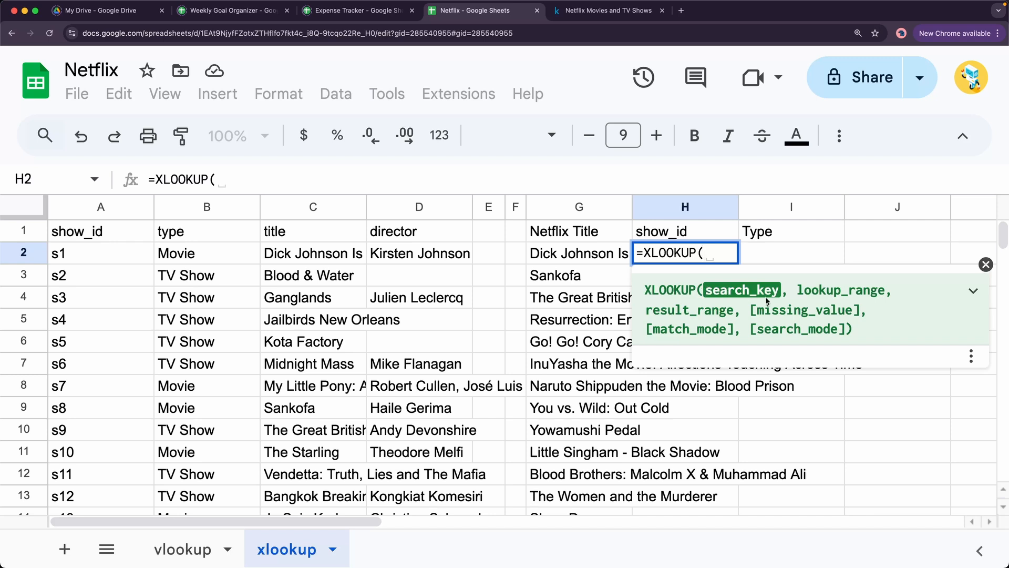
pyautogui.click(582, 260)
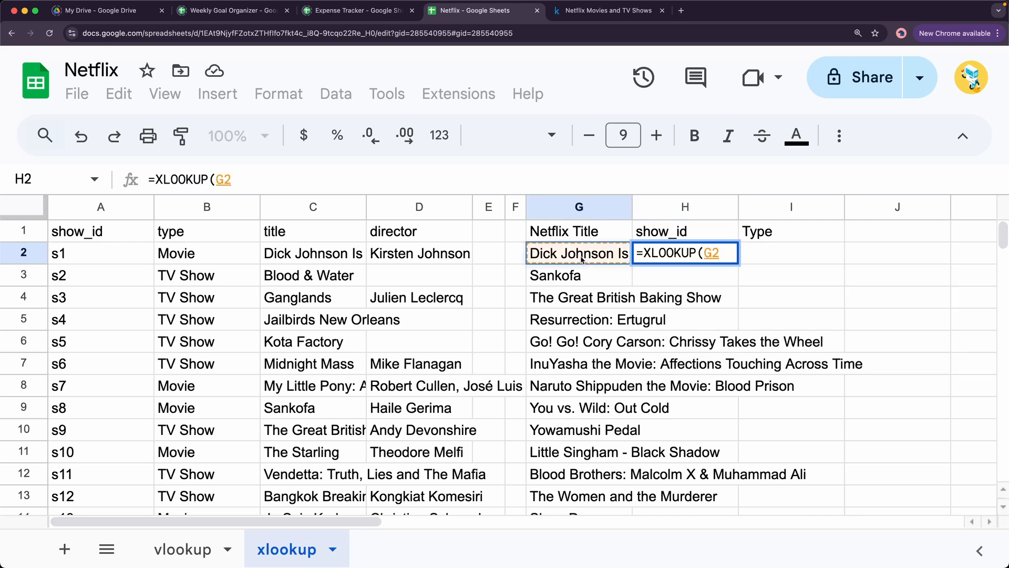
pyautogui.write(',')
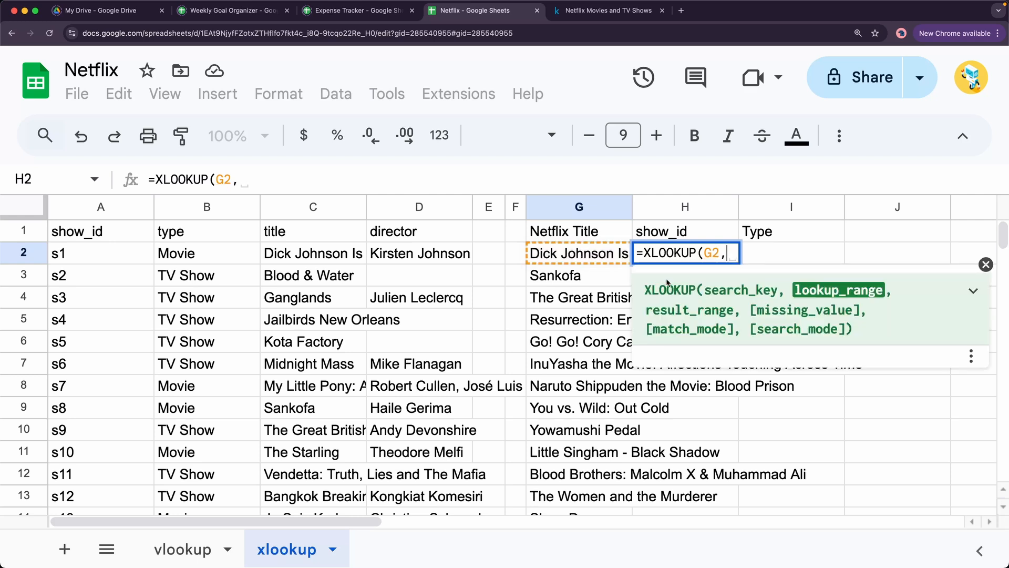
pyautogui.click(296, 206)
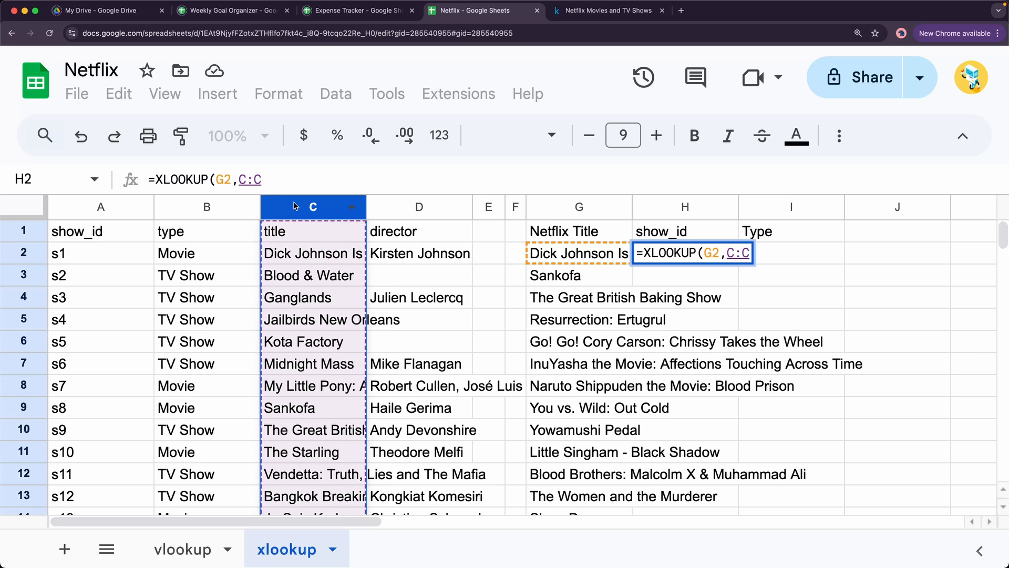
pyautogui.write(',')
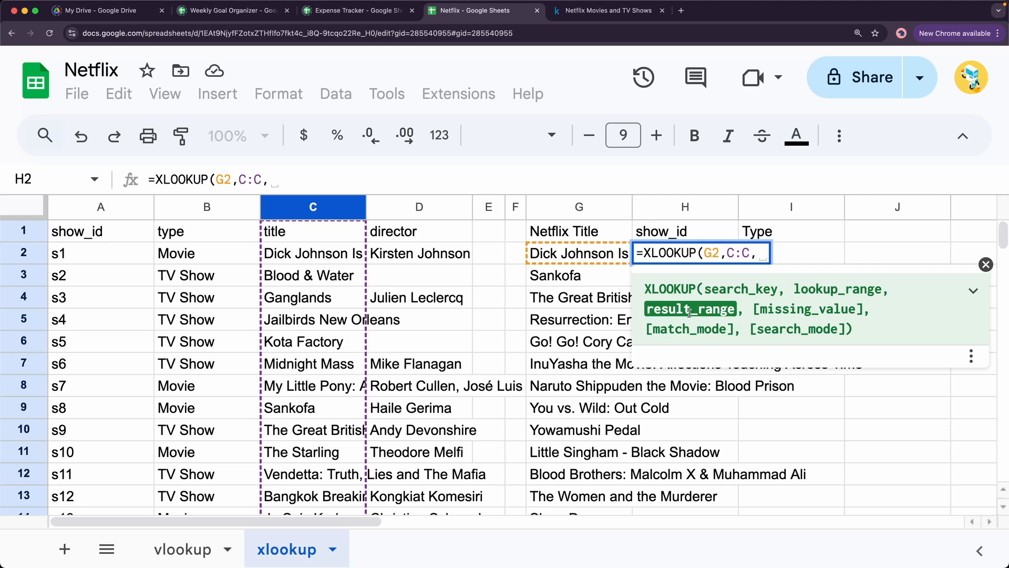
pyautogui.click(60, 204)
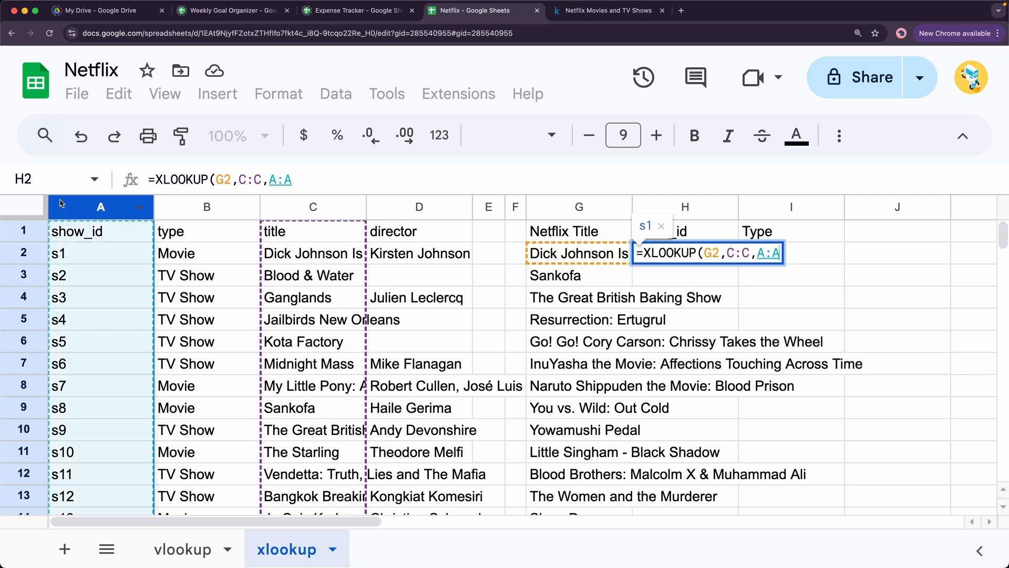
pyautogui.write(',')
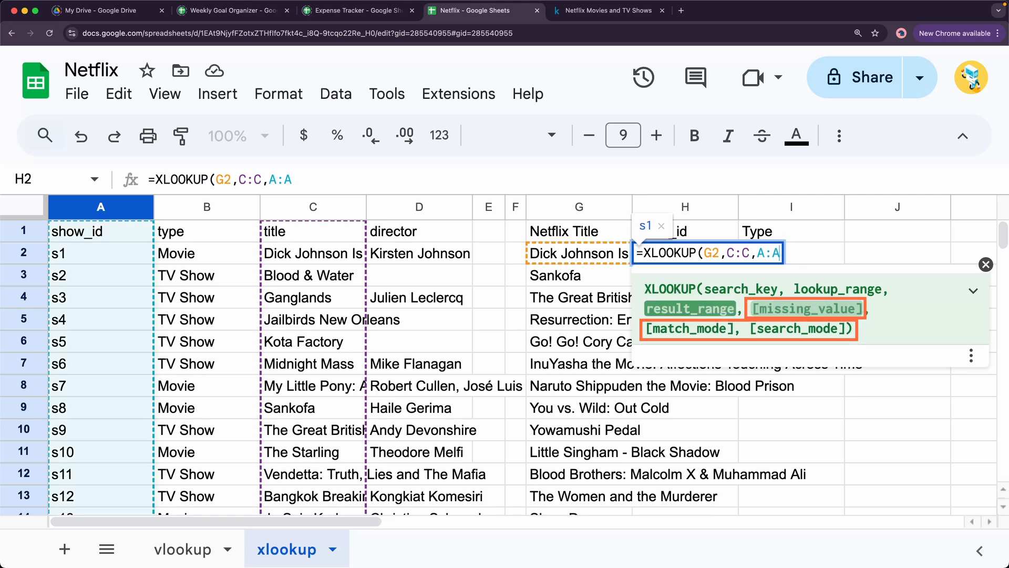
pyautogui.press('BackSpace')
pyautogui.write(')')
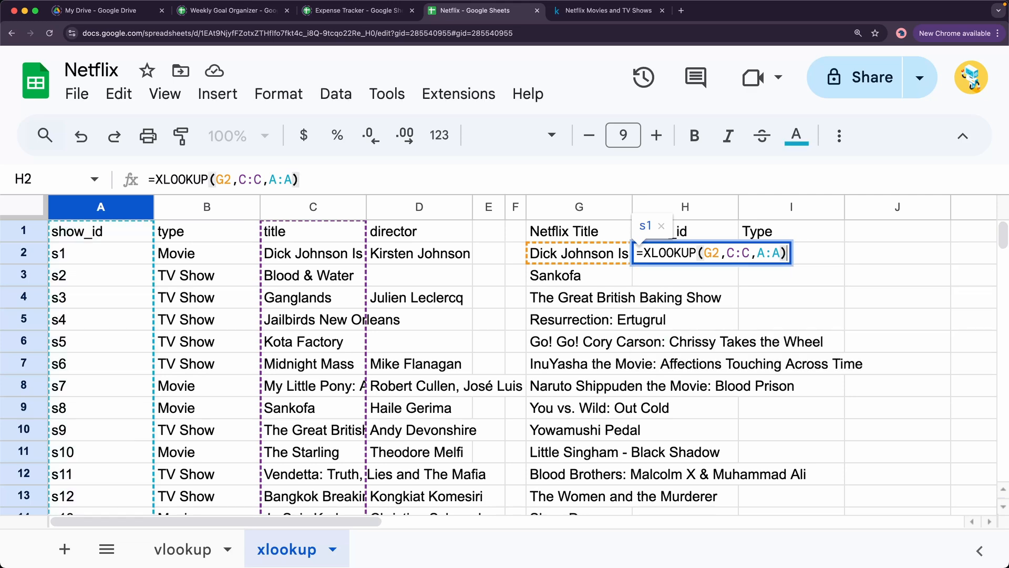
pyautogui.press('Return')
# Step: Fill the show_id XLOOKUP formula down column H for the remaining titles, and check the formula in H2
pyautogui.press('super+Return')
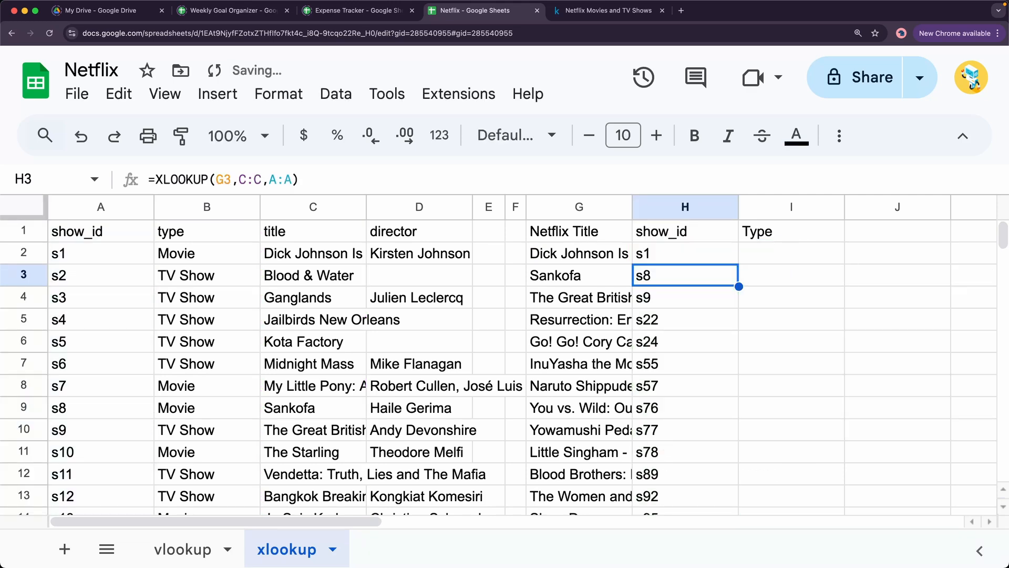
pyautogui.scroll(-6, 652, 368)
pyautogui.scroll(5, 652, 374)
pyautogui.scroll(2, 651, 374)
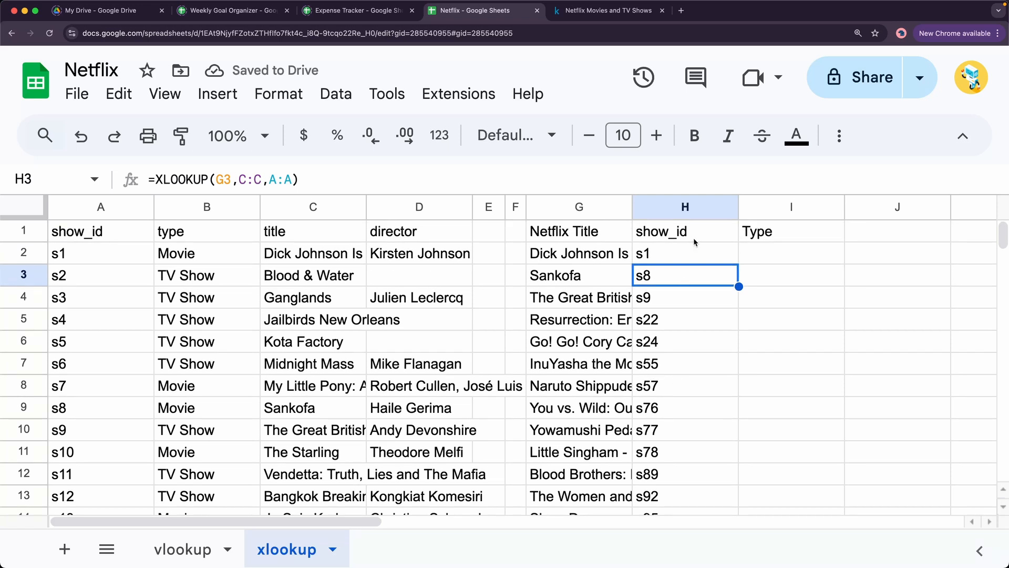
pyautogui.doubleClick(684, 253)
pyautogui.press('Escape')
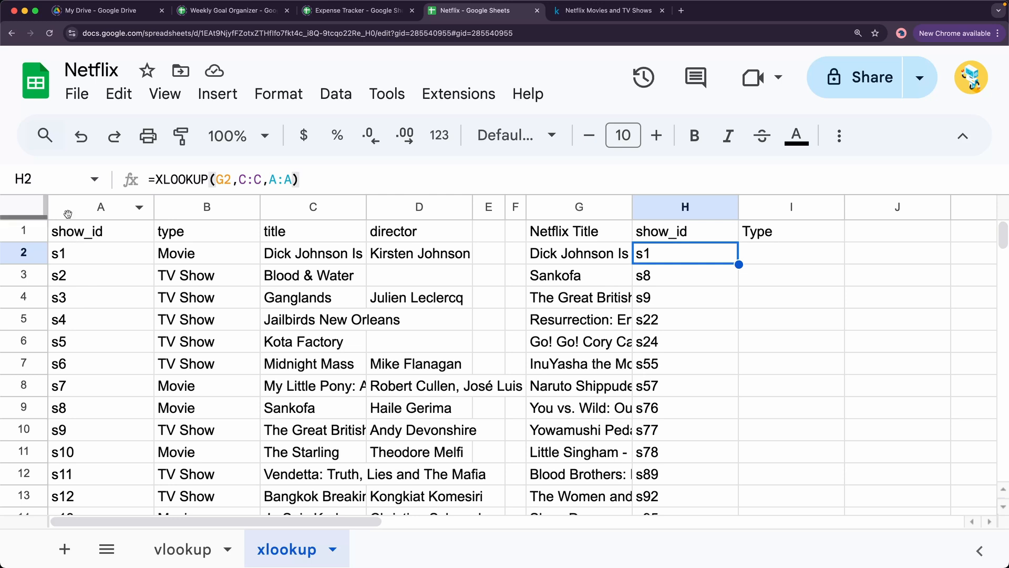
# Step: Enter =XLOOKUP(G2,C:C,B:B) in I2 and fill it down the Type column for all listed titles
pyautogui.click(764, 250)
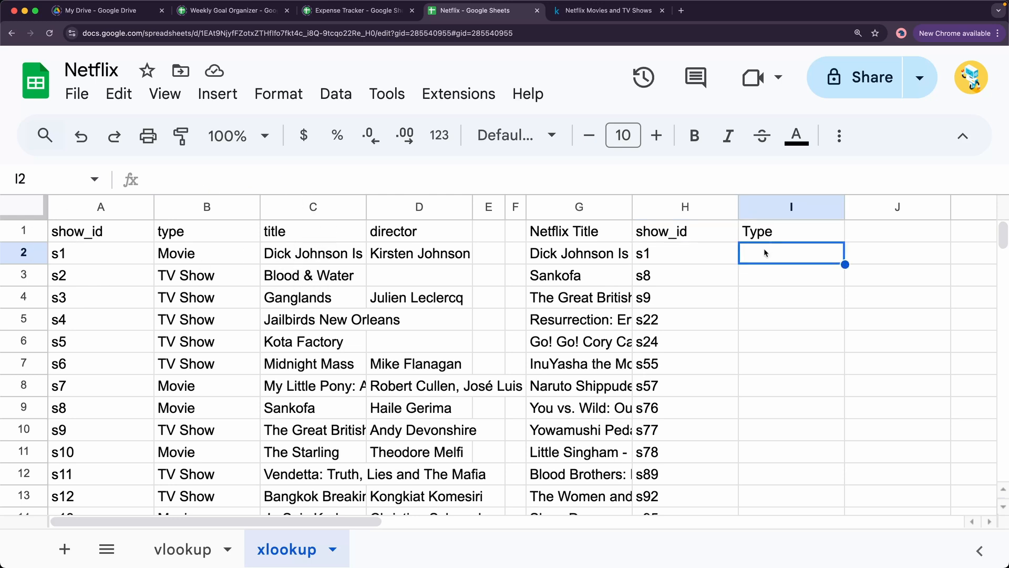
pyautogui.write('=x')
pyautogui.press('Tab')
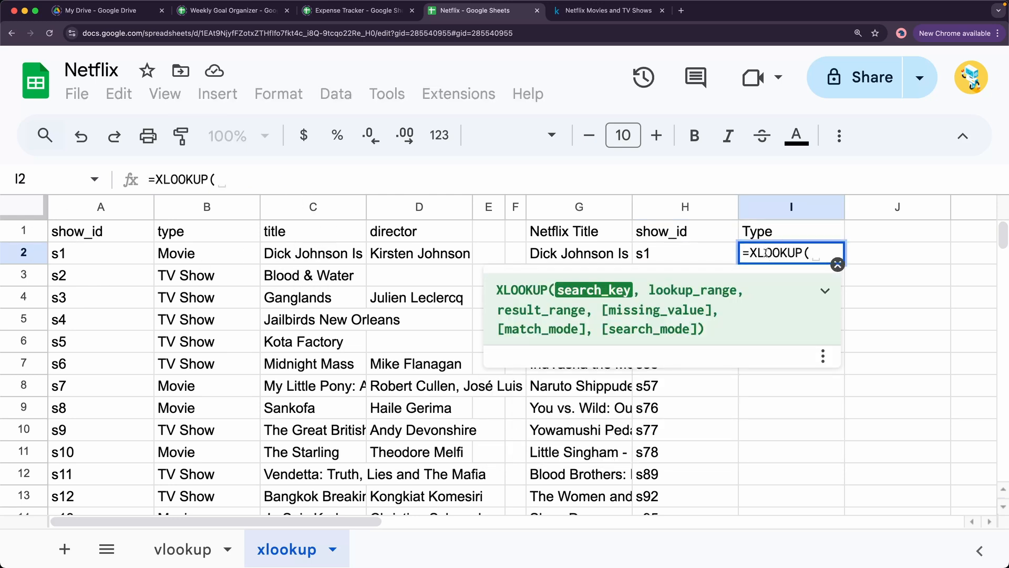
pyautogui.click(597, 252)
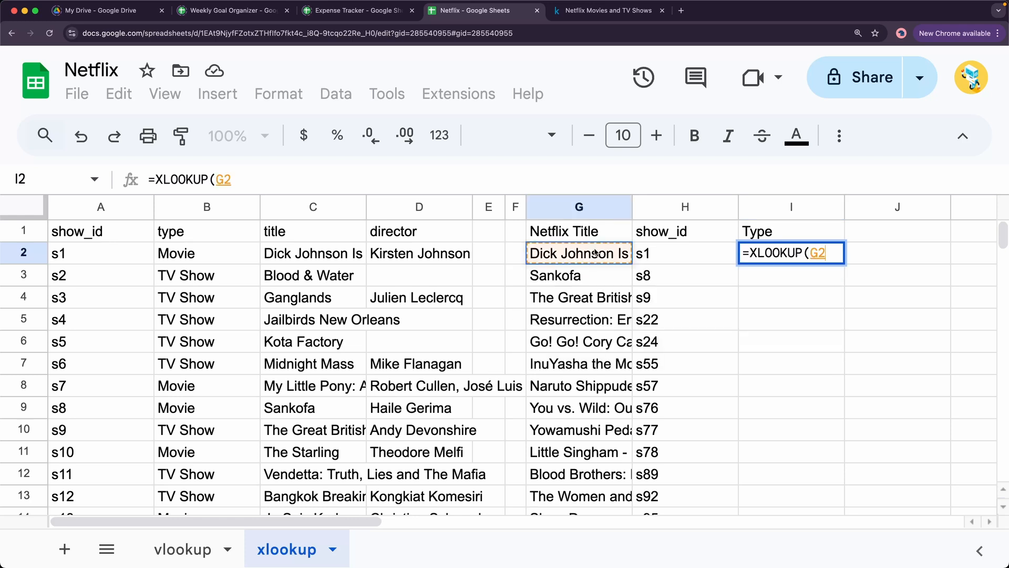
pyautogui.write(',')
pyautogui.click(312, 208)
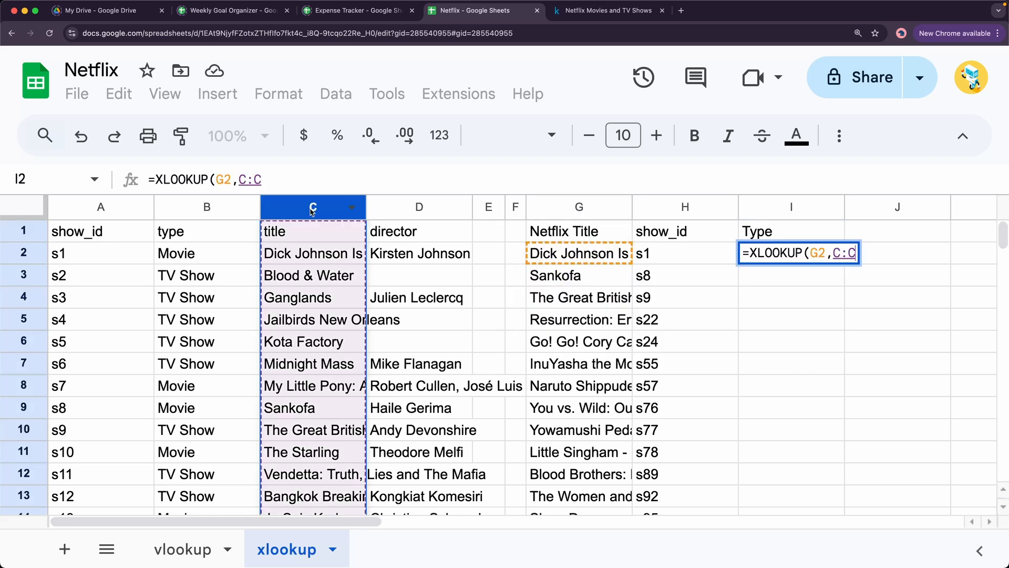
pyautogui.write(',')
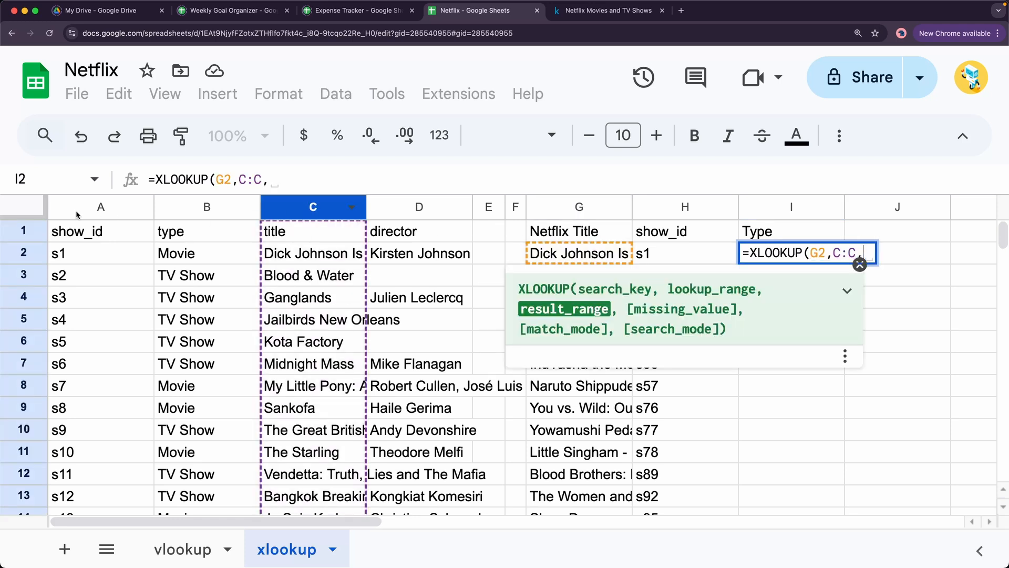
pyautogui.click(191, 211)
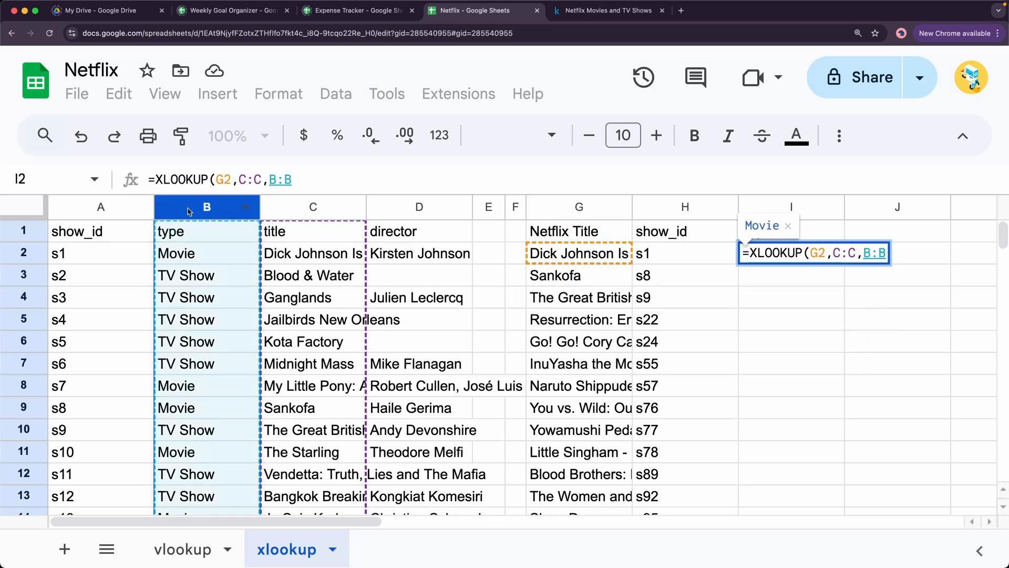
pyautogui.press('Return')
pyautogui.press('super+Return')
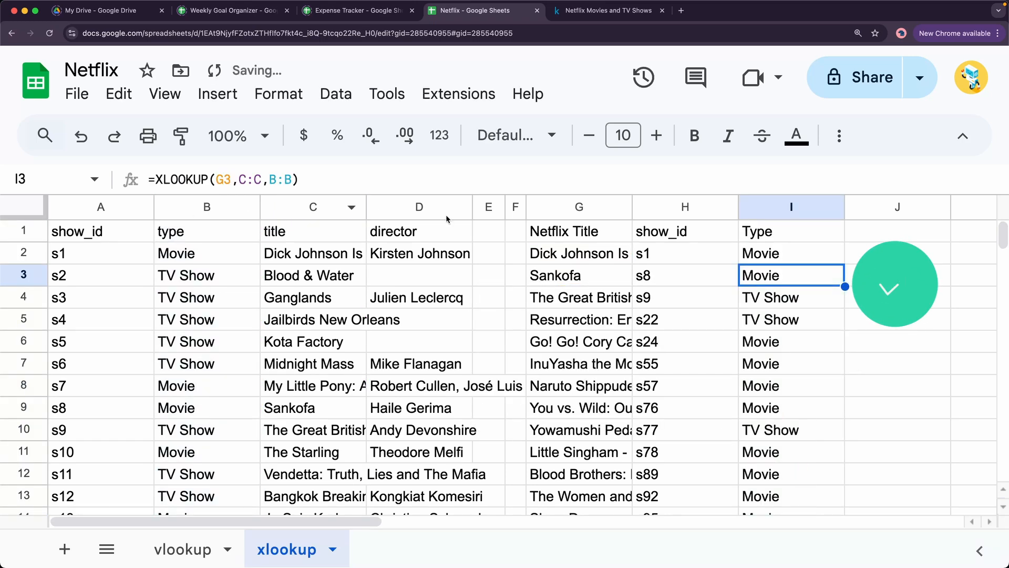
# Step: Clear the XLOOKUP formulas from I2:I26, keeping the Type header
pyautogui.click(837, 251)
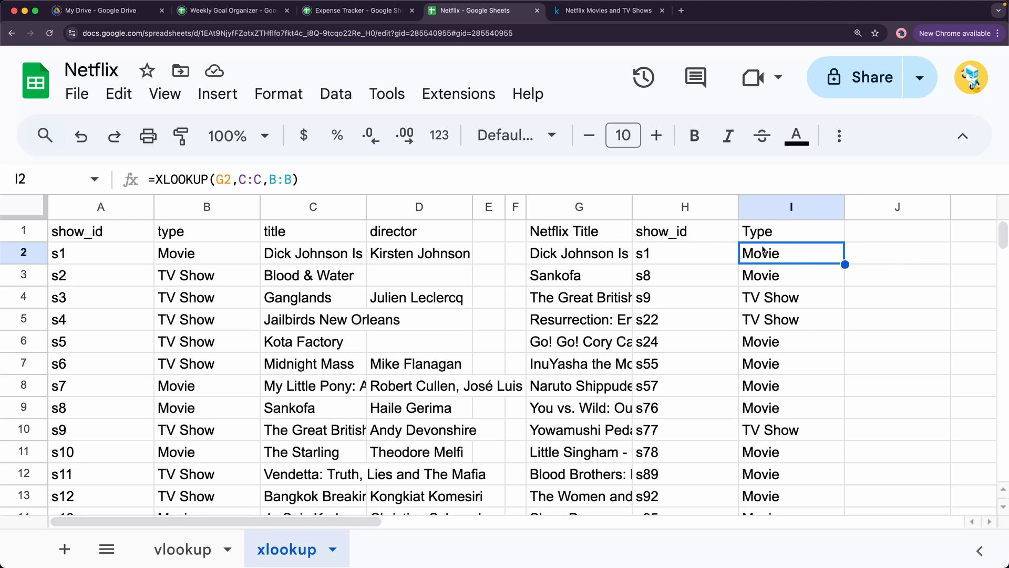
pyautogui.hotkey('ctrl', 'shift', 'Down')
pyautogui.press('Delete')
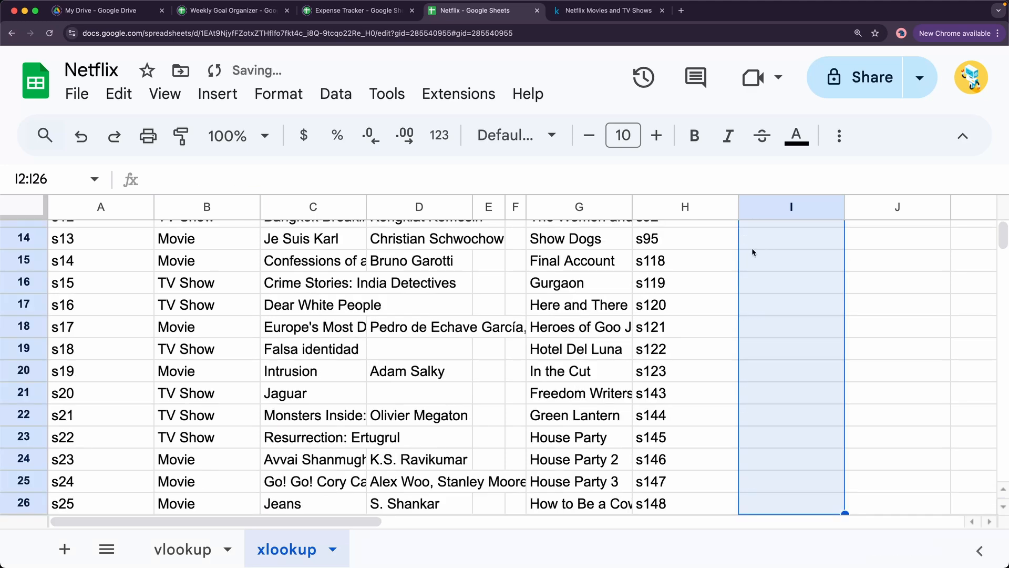
pyautogui.scroll(5, 743, 362)
pyautogui.press('Up')
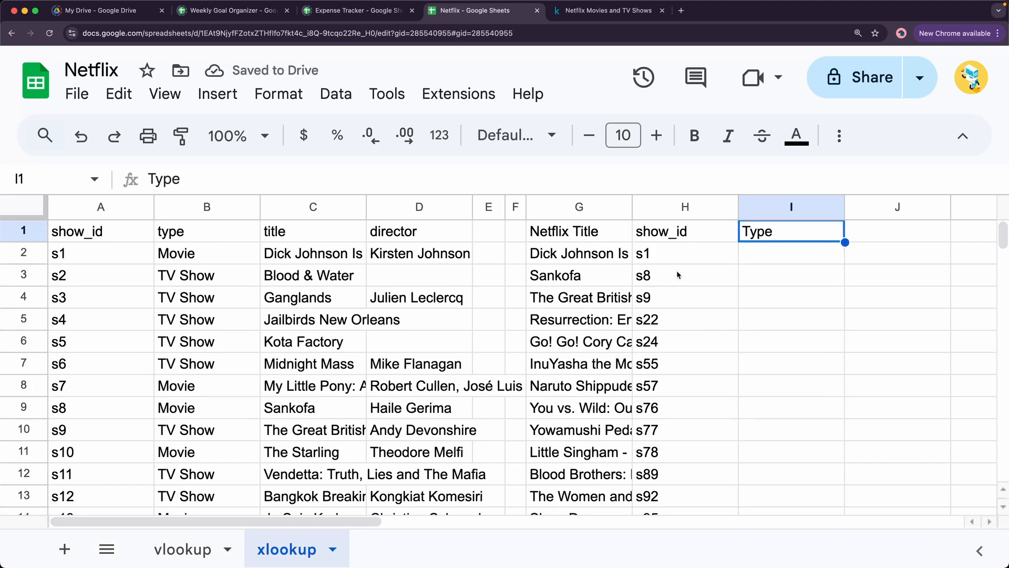
# Step: Widen the result range of the XLOOKUP in H2 to A:B so one formula returns both show_id and type
pyautogui.doubleClick(672, 253)
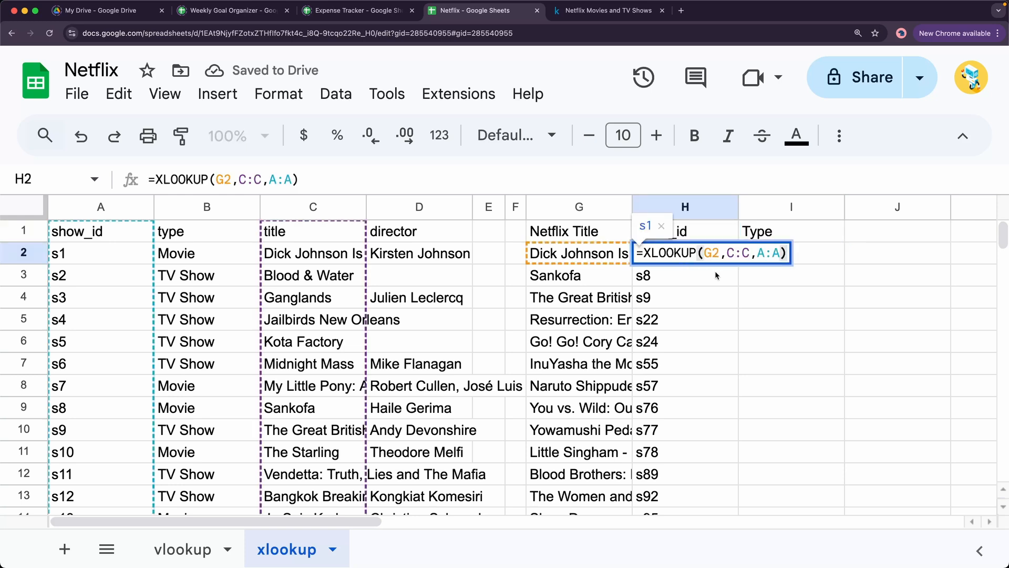
pyautogui.click(700, 254)
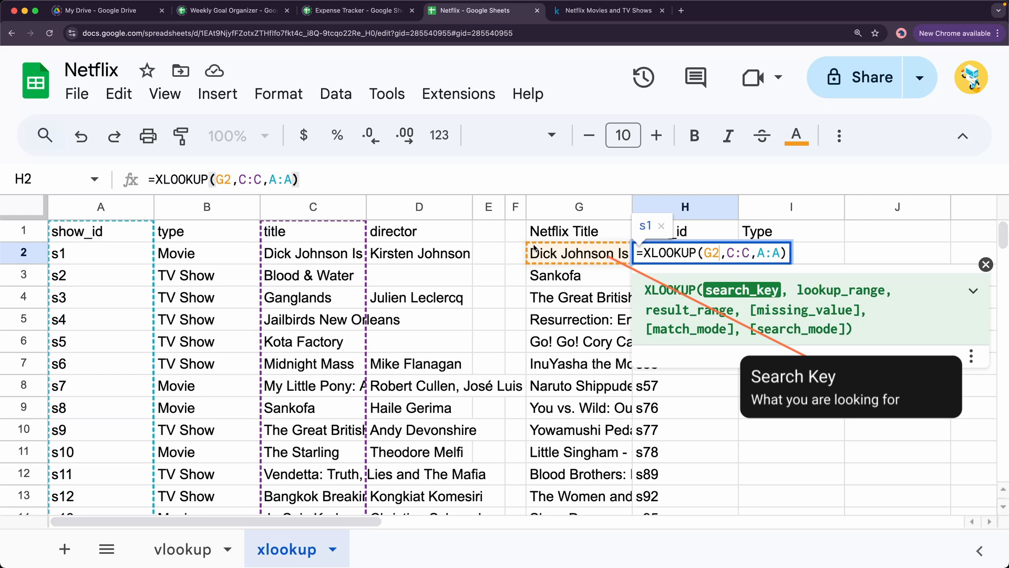
pyautogui.click(748, 255)
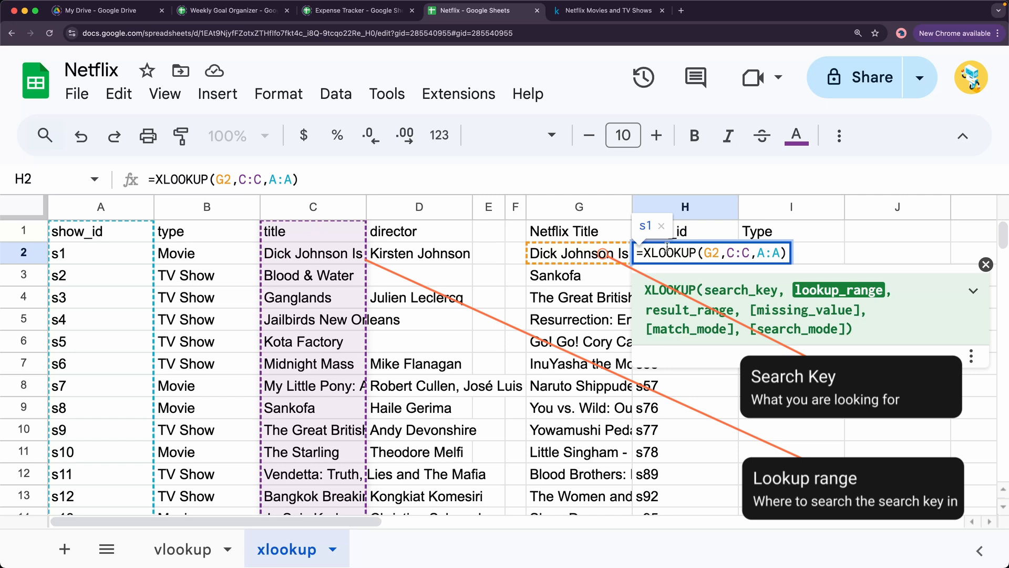
pyautogui.click(775, 252)
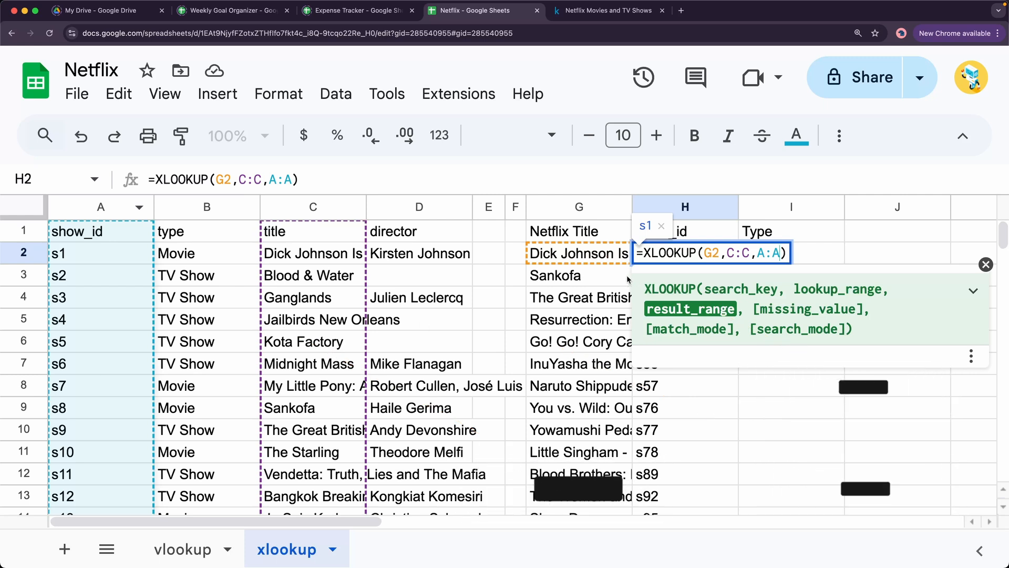
pyautogui.press('BackSpace')
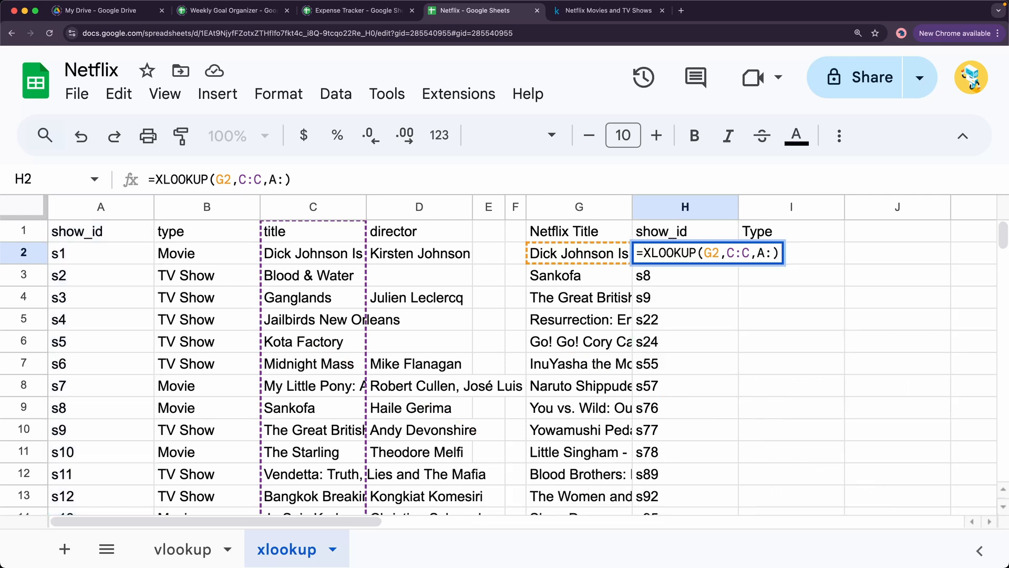
pyautogui.write('B')
pyautogui.press('Return')
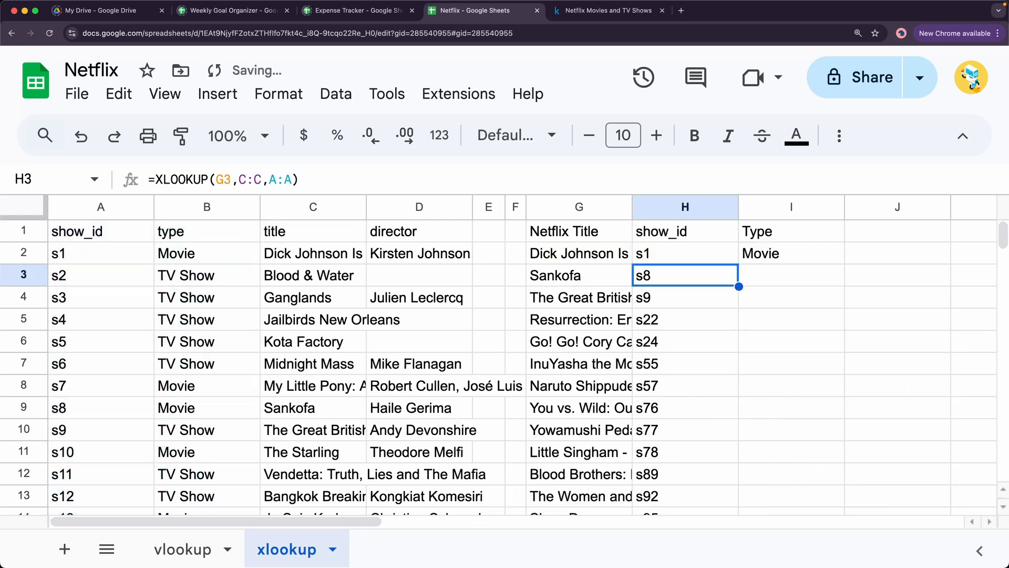
# Step: Fill the two-column XLOOKUP formula from H2 down through H26 for all listed Netflix titles
pyautogui.click(702, 257)
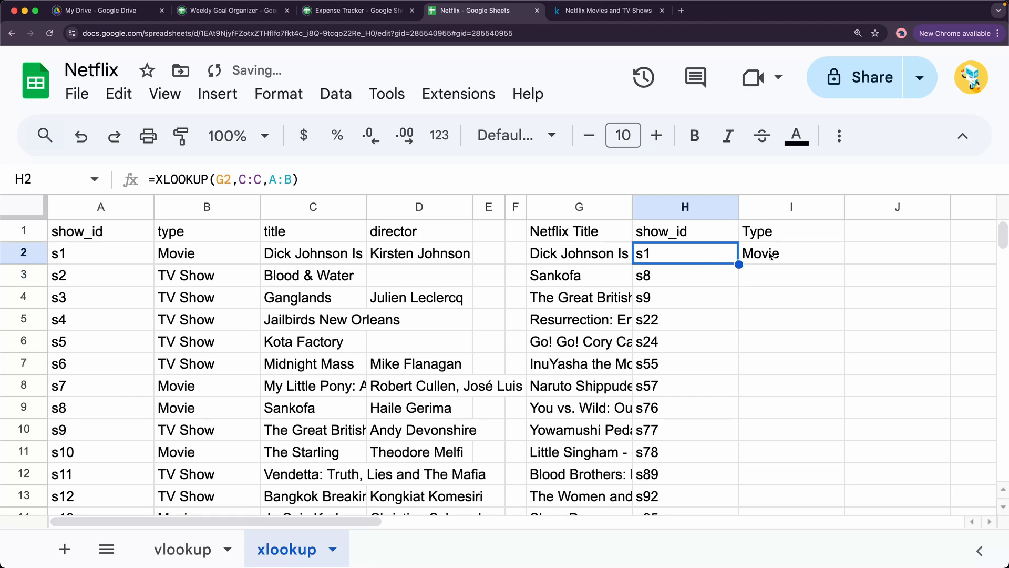
pyautogui.click(773, 256)
pyautogui.click(712, 260)
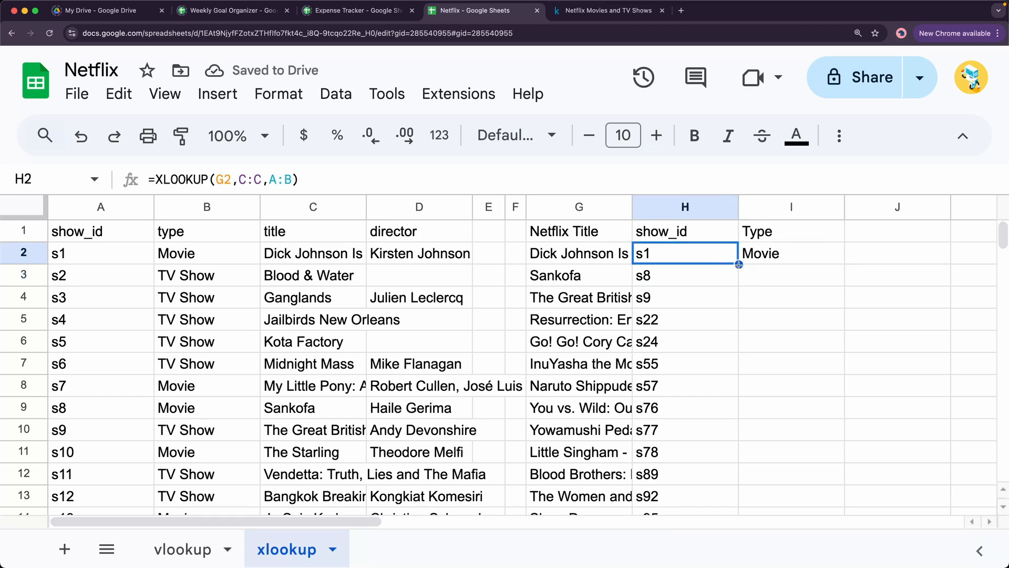
pyautogui.moveTo(739, 264); pyautogui.dragTo(708, 440)
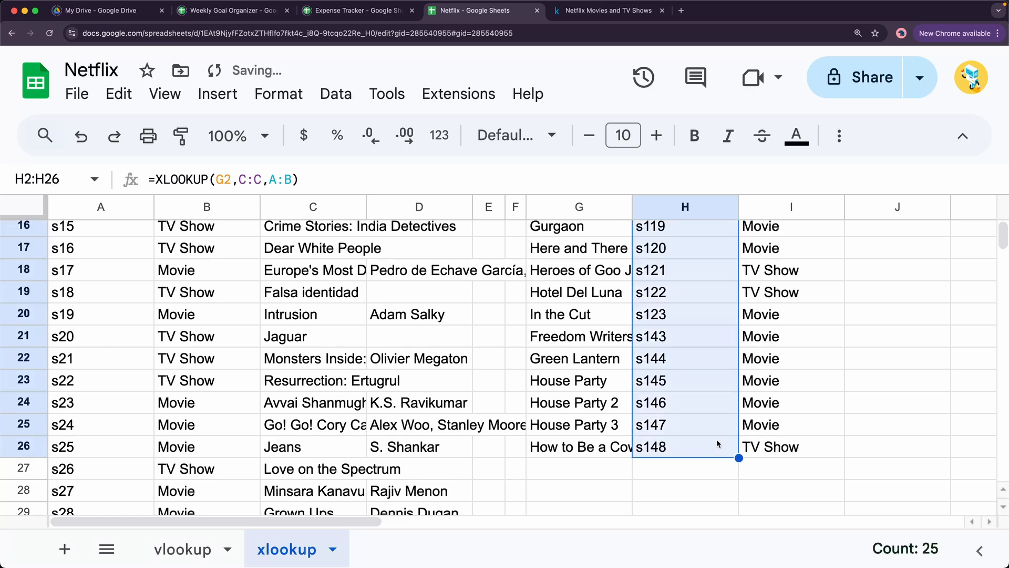
pyautogui.scroll(3, 789, 437)
pyautogui.scroll(5, 789, 438)
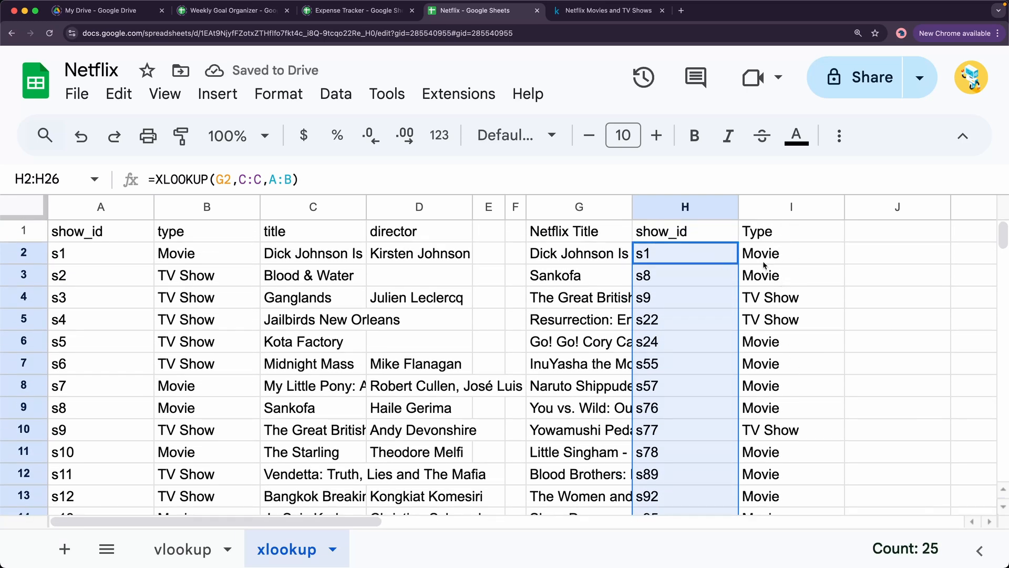
# Step: Extend the result range of the XLOOKUP in H2 to A:C and check the cells the formula fills
pyautogui.click(687, 265)
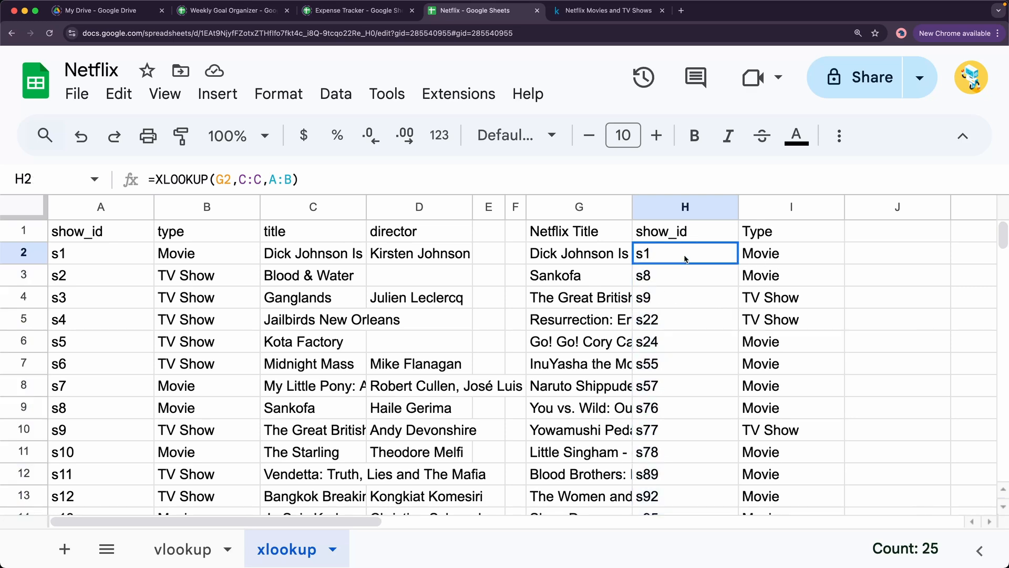
pyautogui.doubleClick(707, 256)
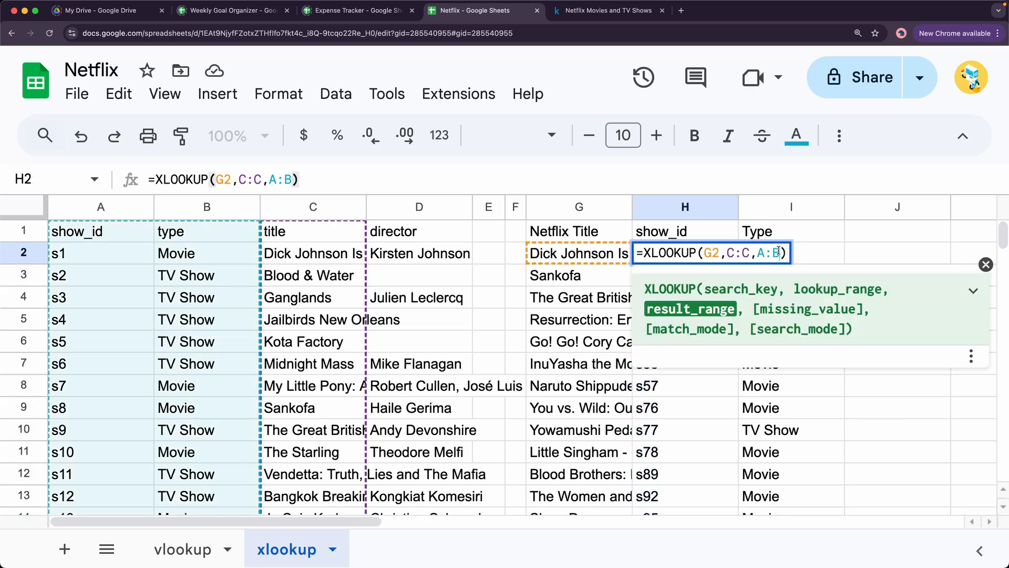
pyautogui.press('Return')
pyautogui.press('Return')
pyautogui.press('Escape')
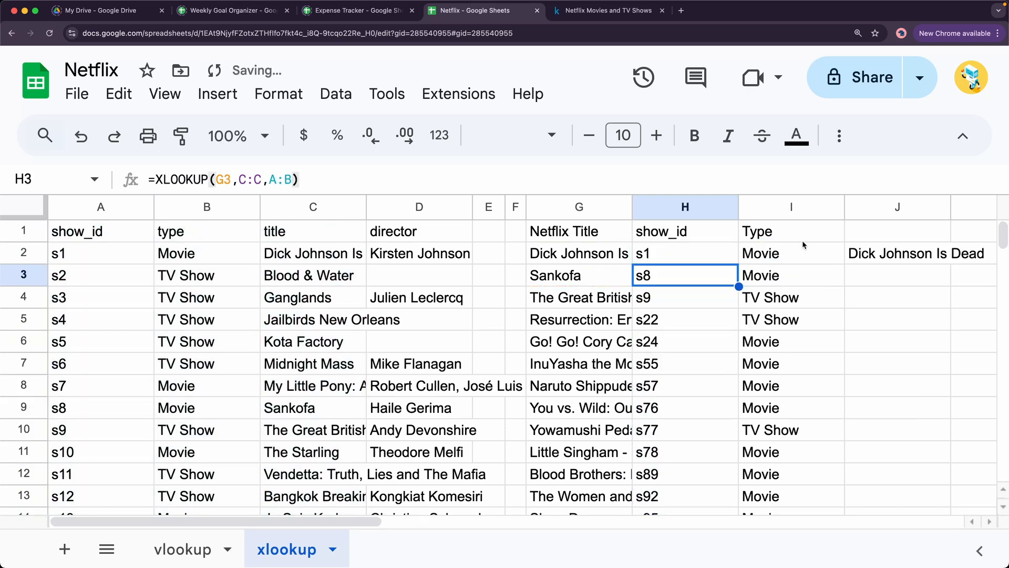
pyautogui.click(953, 246)
pyautogui.click(785, 256)
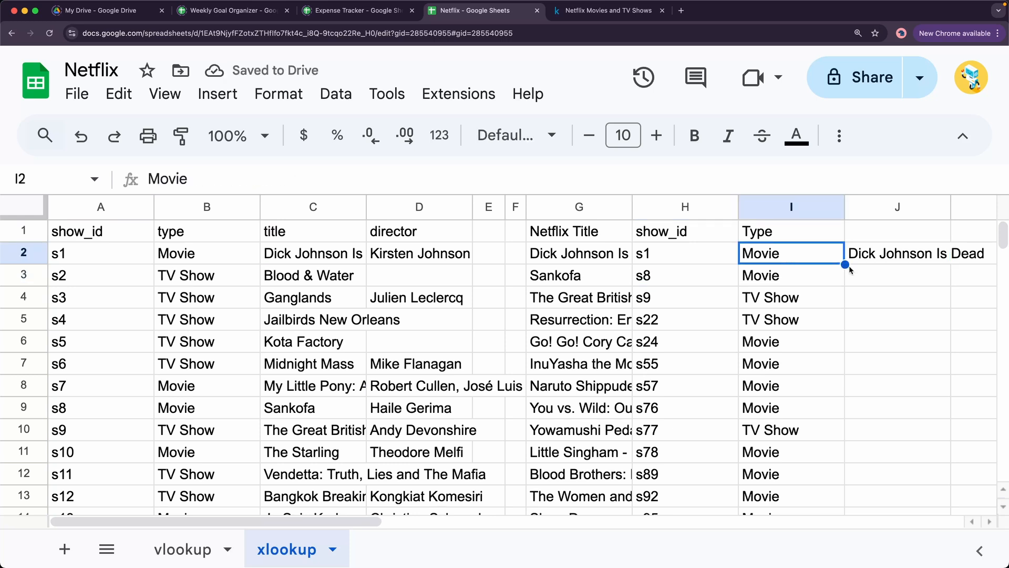
pyautogui.press('Down')
pyautogui.press('Down')
pyautogui.press('Down')
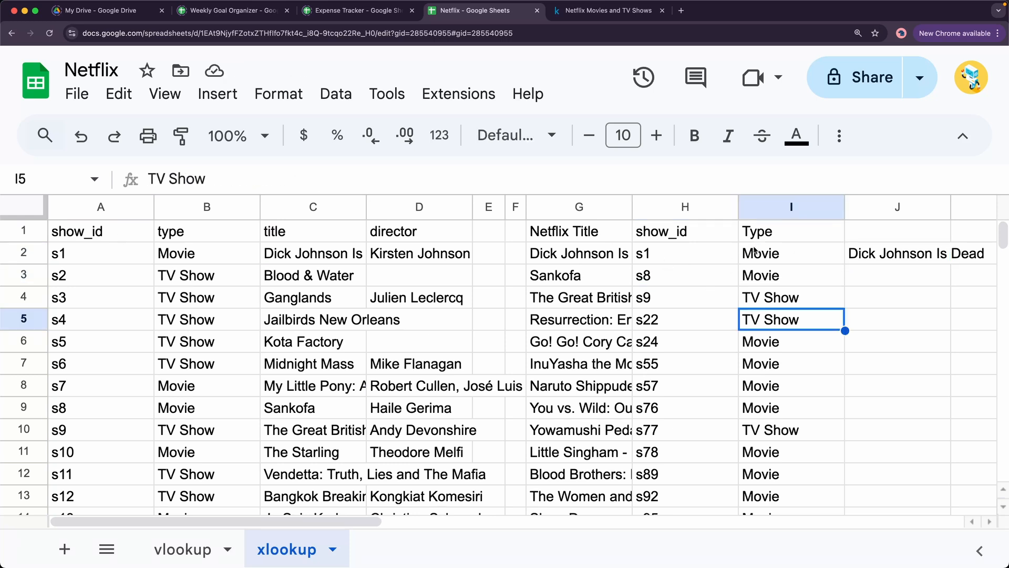
# Step: Set the result range of the XLOOKUP in H2 back to A:B
pyautogui.click(659, 257)
pyautogui.press('Return')
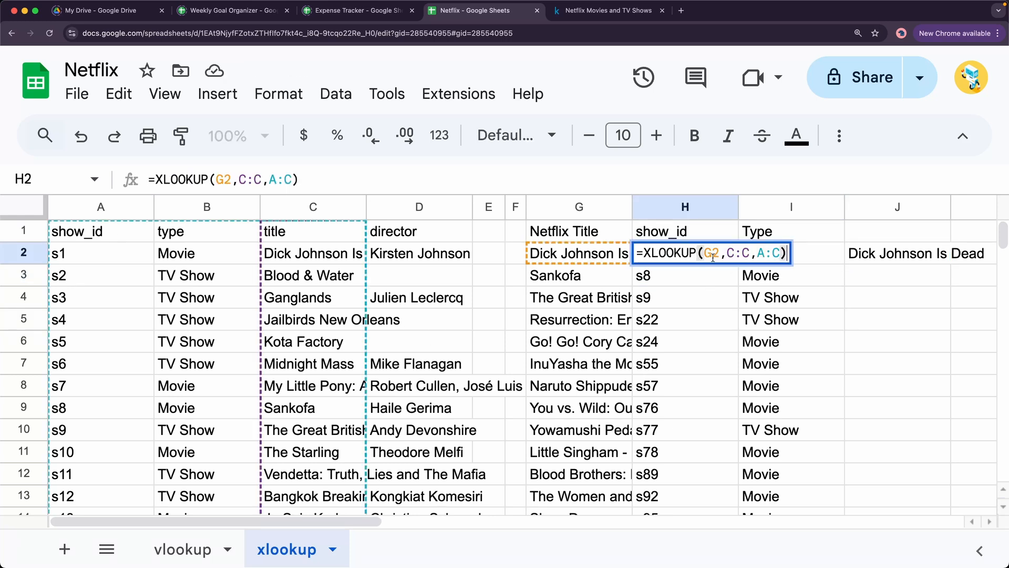
pyautogui.click(776, 253)
pyautogui.press('Delete')
pyautogui.write('B')
pyautogui.press('Return')
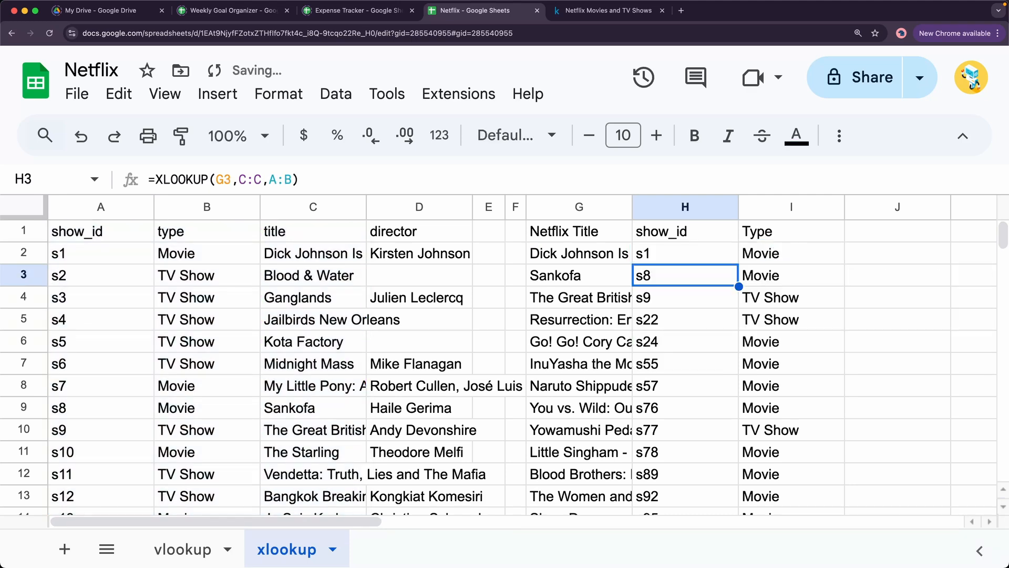
# Step: Add the title 24 Hours in G27, directly below the last entry of the Netflix Title list
pyautogui.scroll(-5, 782, 263)
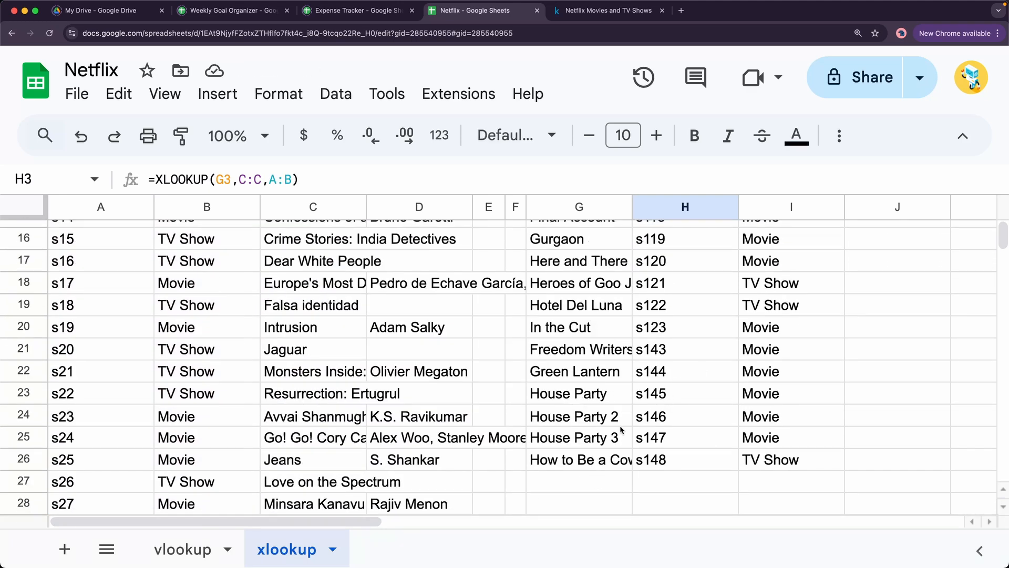
pyautogui.click(573, 485)
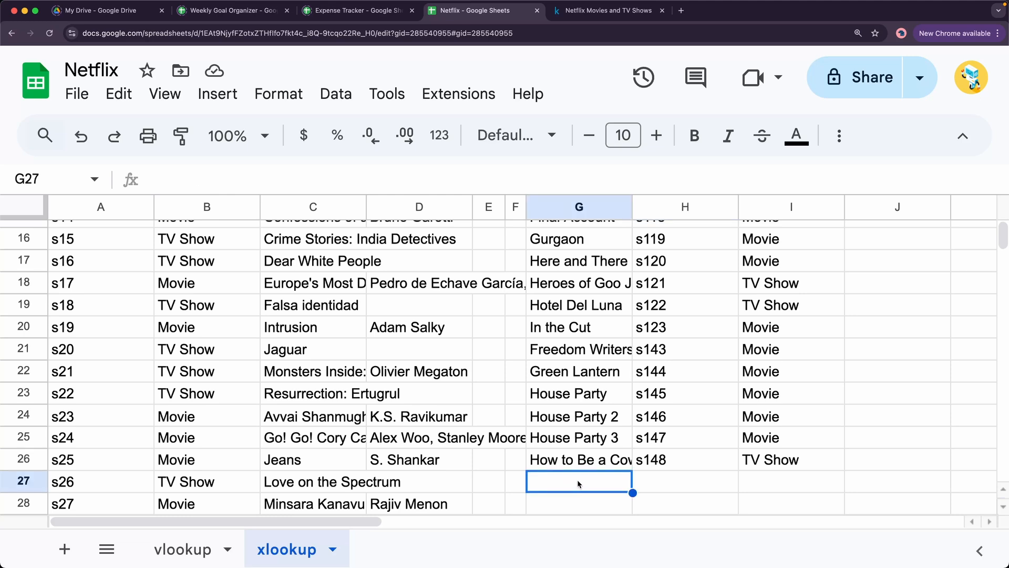
pyautogui.scroll(3, 664, 510)
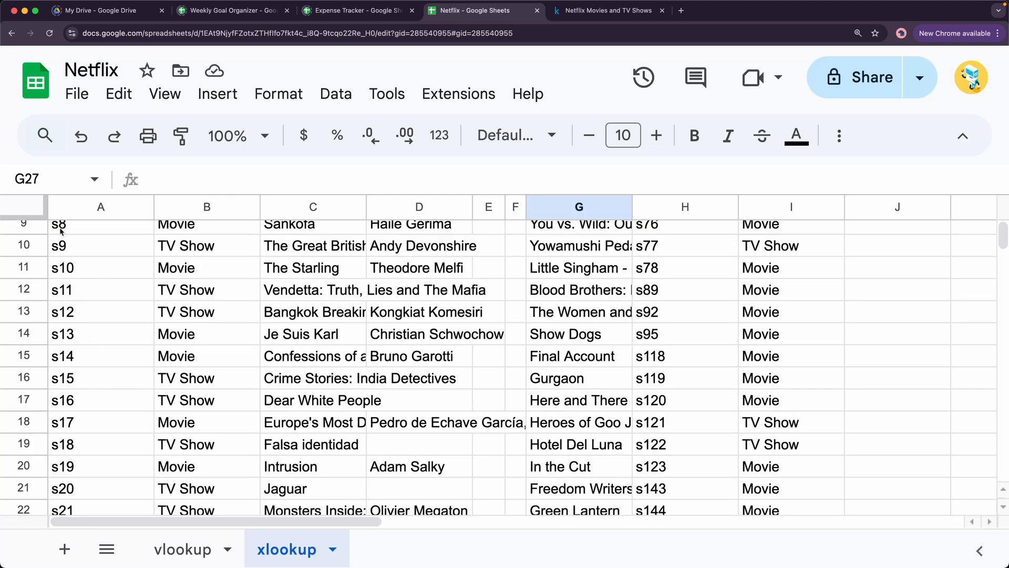
pyautogui.scroll(-3, 596, 460)
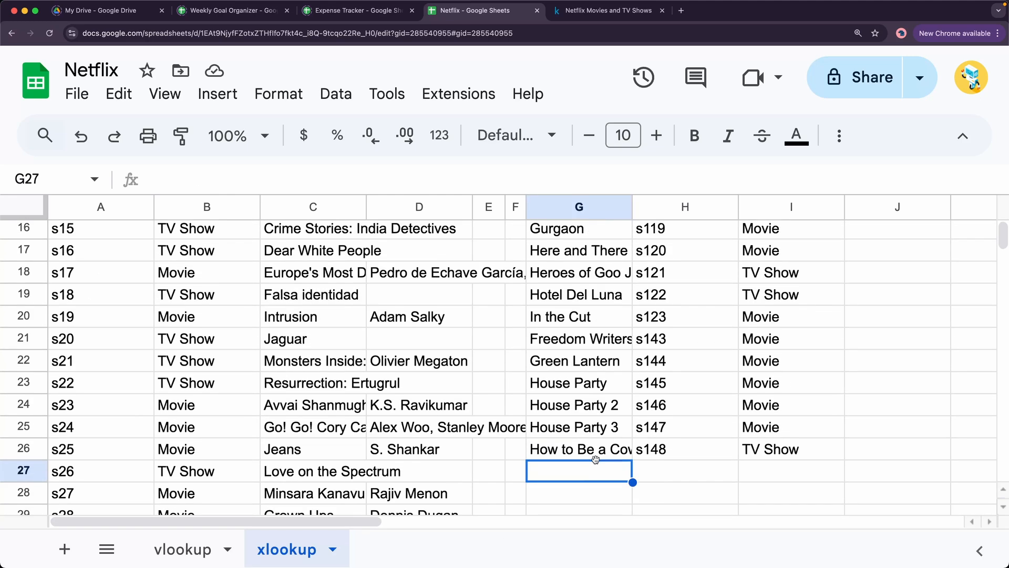
pyautogui.scroll(-1, 596, 460)
pyautogui.write('2')
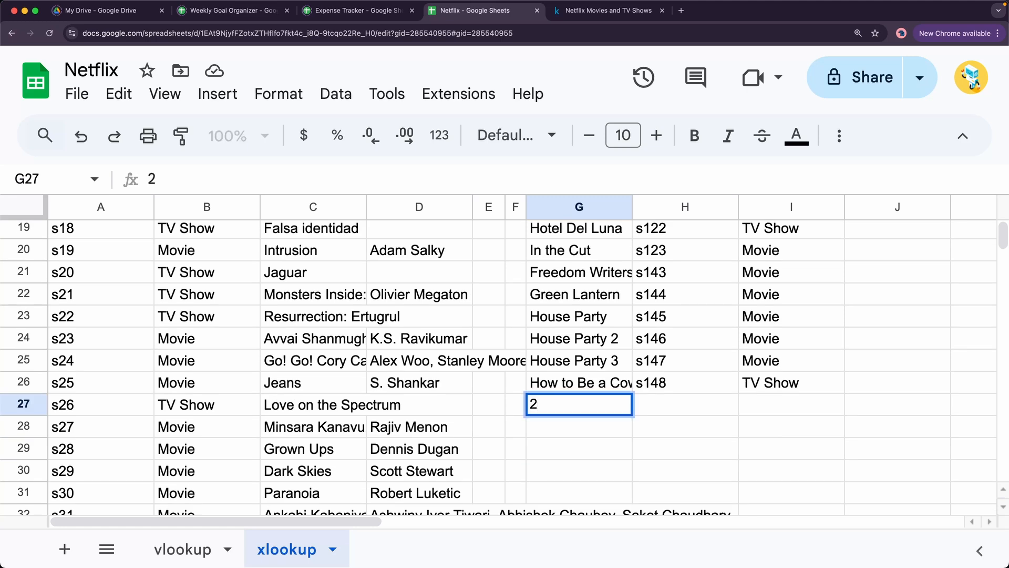
pyautogui.write('4 Hours')
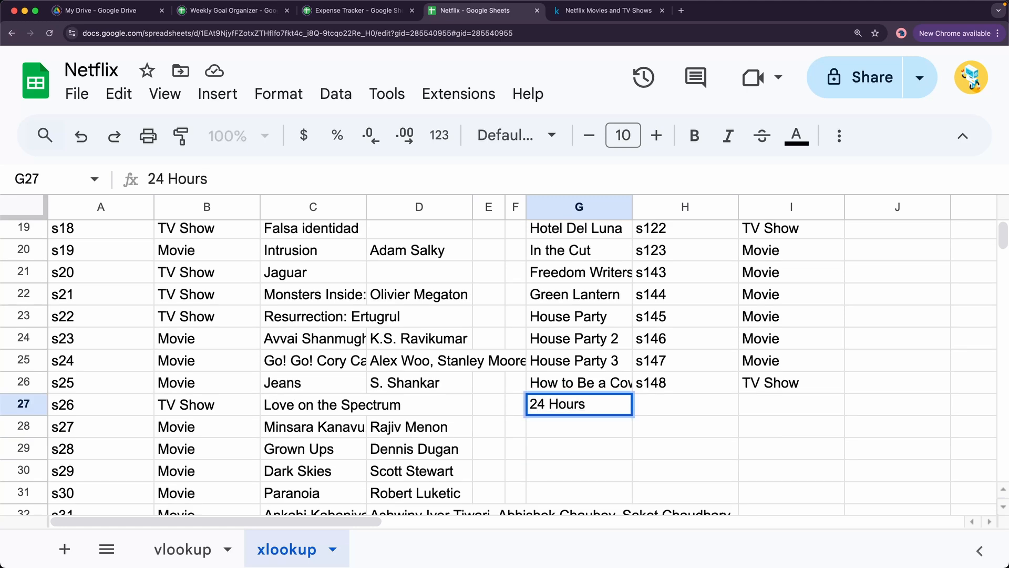
pyautogui.press('Tab')
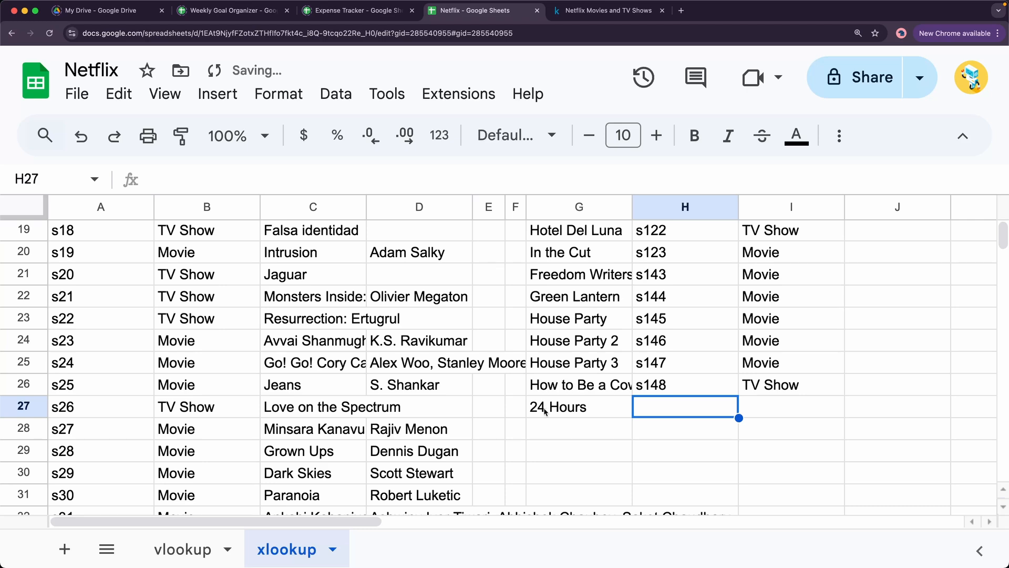
# Step: Freeze row 1 so the column headers remain in view
pyautogui.doubleClick(605, 402)
pyautogui.scroll(8, 657, 389)
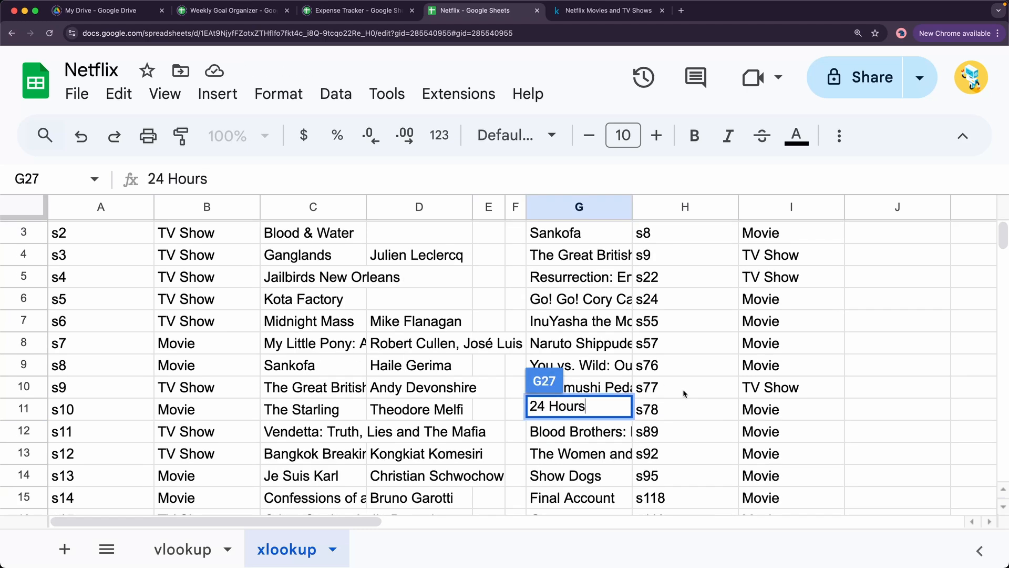
pyautogui.moveTo(24, 216); pyautogui.dragTo(37, 242)
pyautogui.scroll(-5, 478, 308)
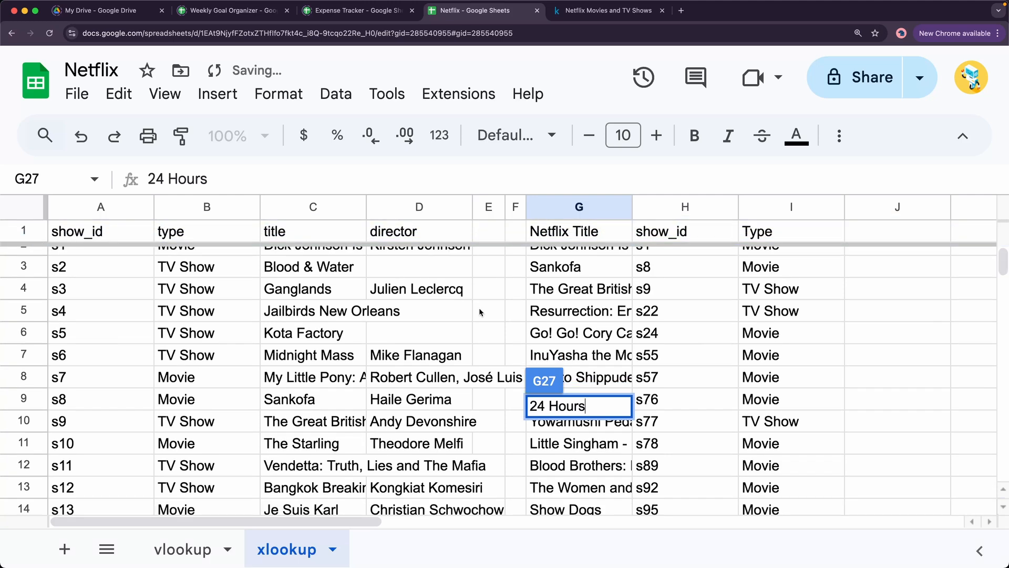
# Step: Extend the XLOOKUP formula from H26 to H27 for the 24 Hours title and inspect its result
pyautogui.scroll(-6, 670, 458)
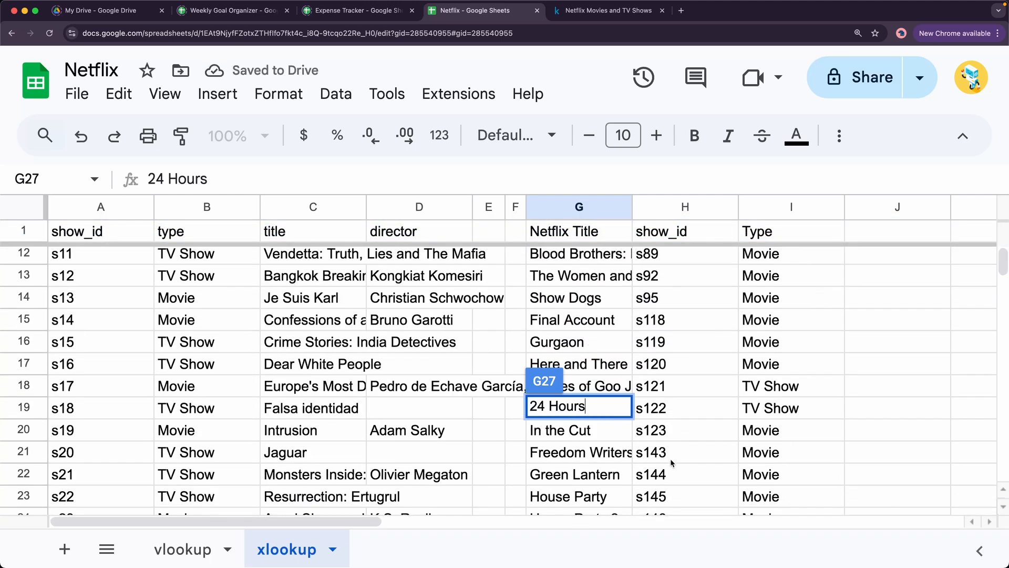
pyautogui.click(672, 459)
pyautogui.moveTo(739, 469); pyautogui.dragTo(738, 492)
pyautogui.click(670, 488)
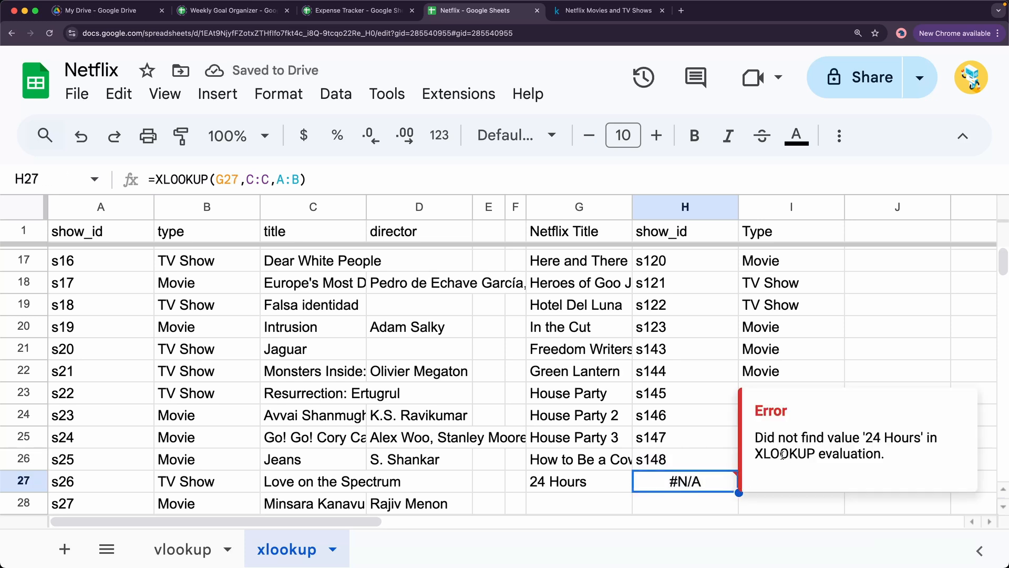
pyautogui.click(779, 485)
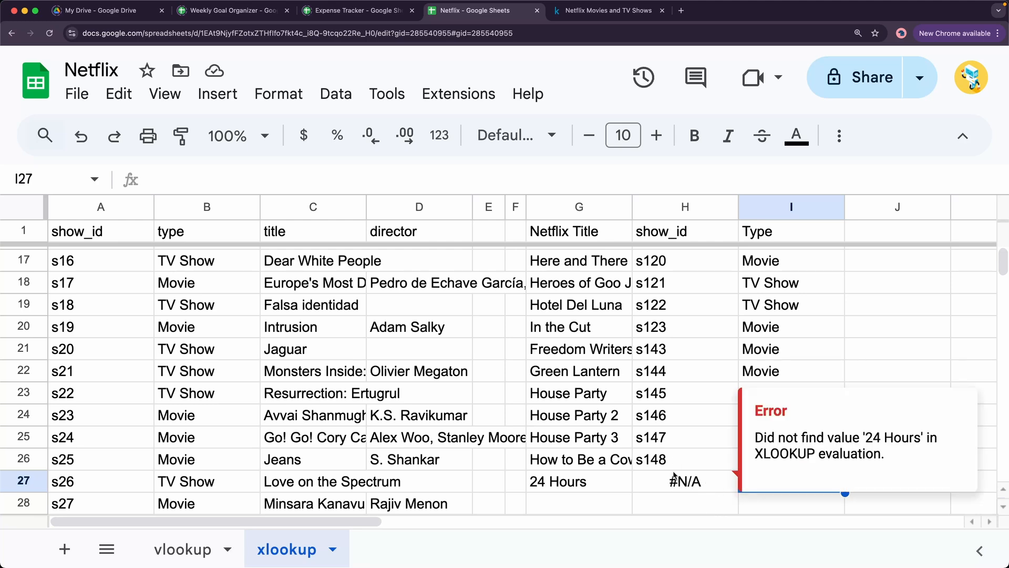
# Step: Add "Movie/Show Not Found" as the missing_value argument of the XLOOKUP in H2
pyautogui.scroll(5, 673, 471)
pyautogui.doubleClick(675, 260)
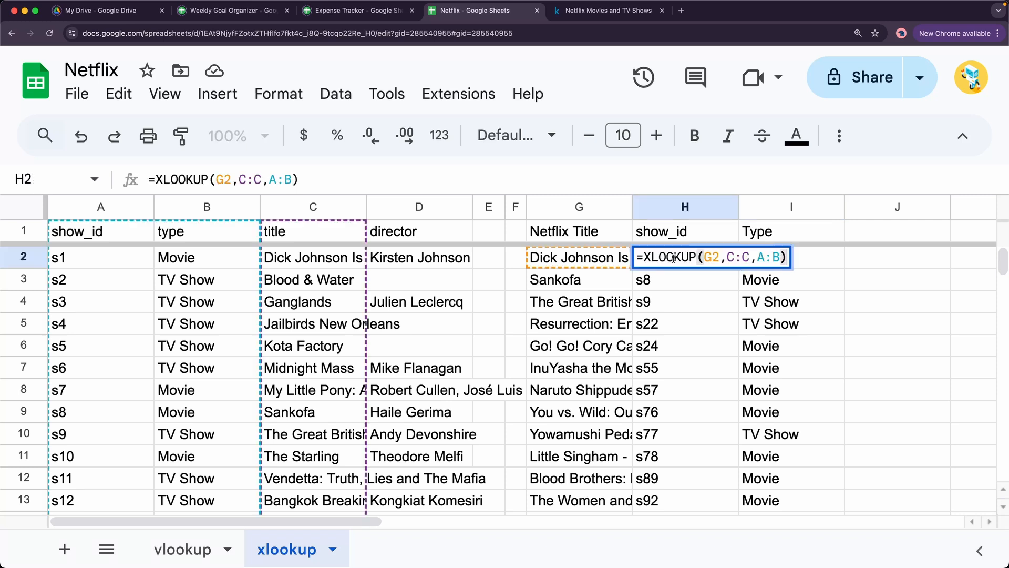
pyautogui.click(779, 257)
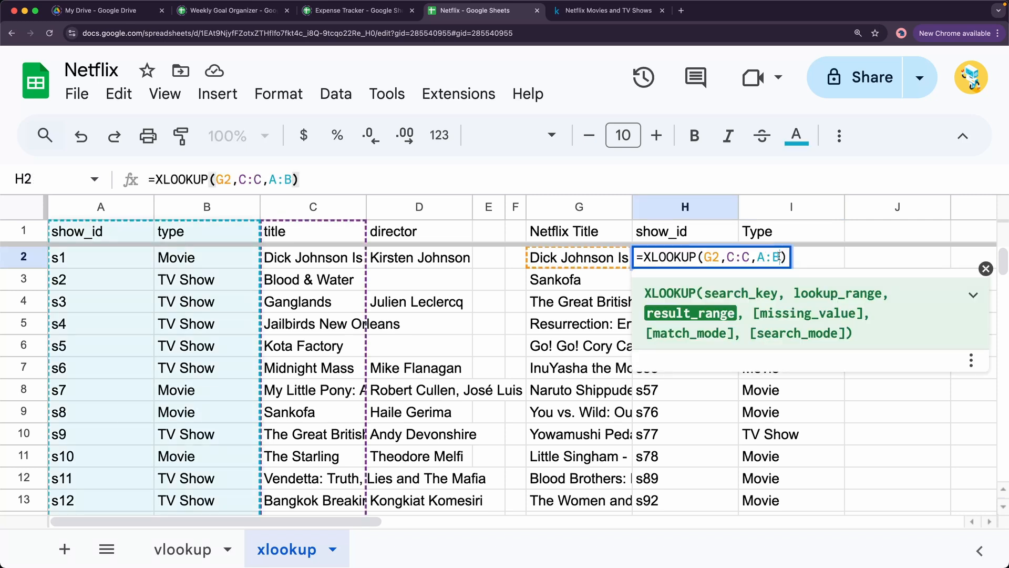
pyautogui.write(',')
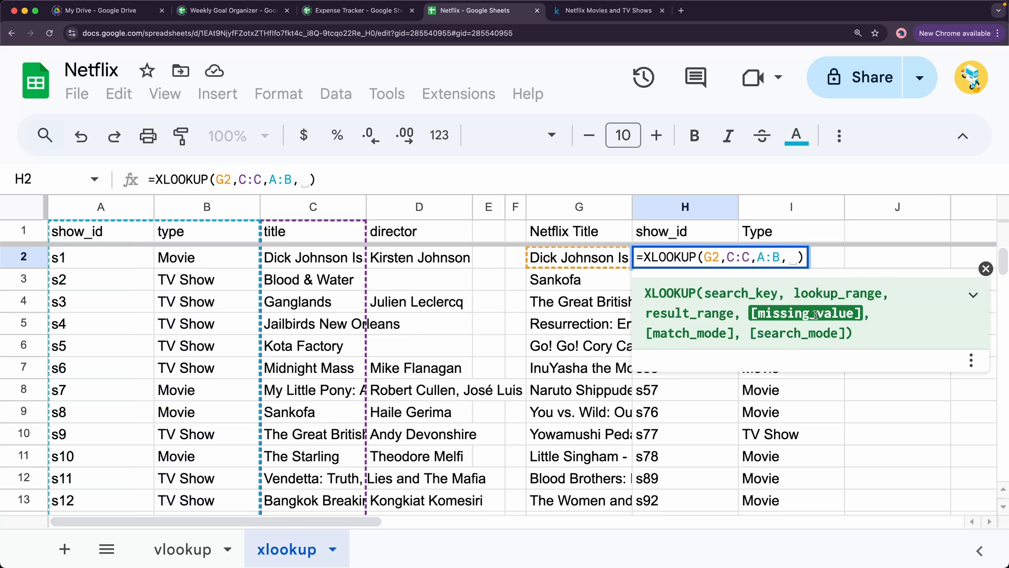
pyautogui.write('""')
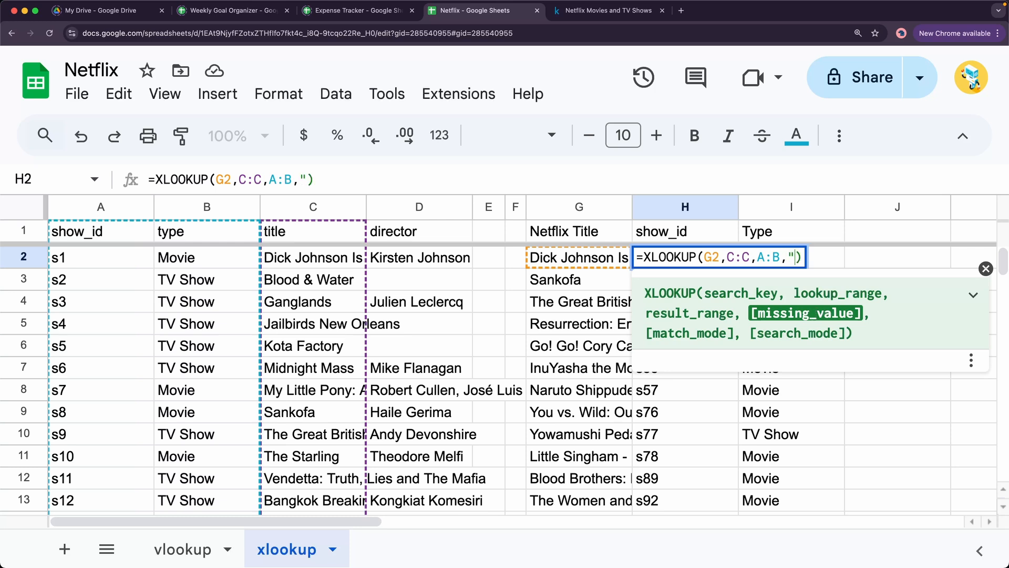
pyautogui.press('Left')
pyautogui.write('Movie/')
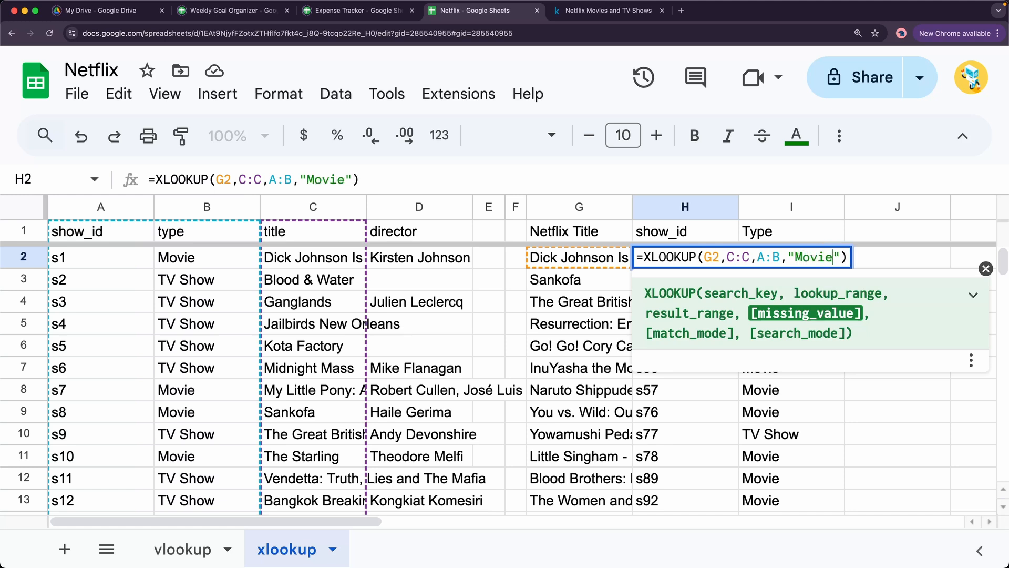
pyautogui.write('Show ')
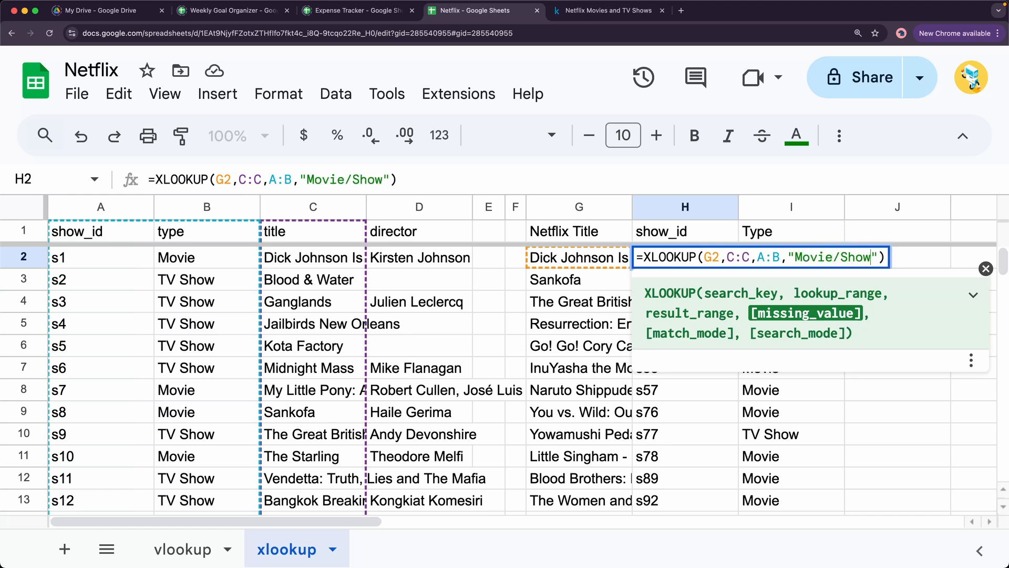
pyautogui.write('Not Found')
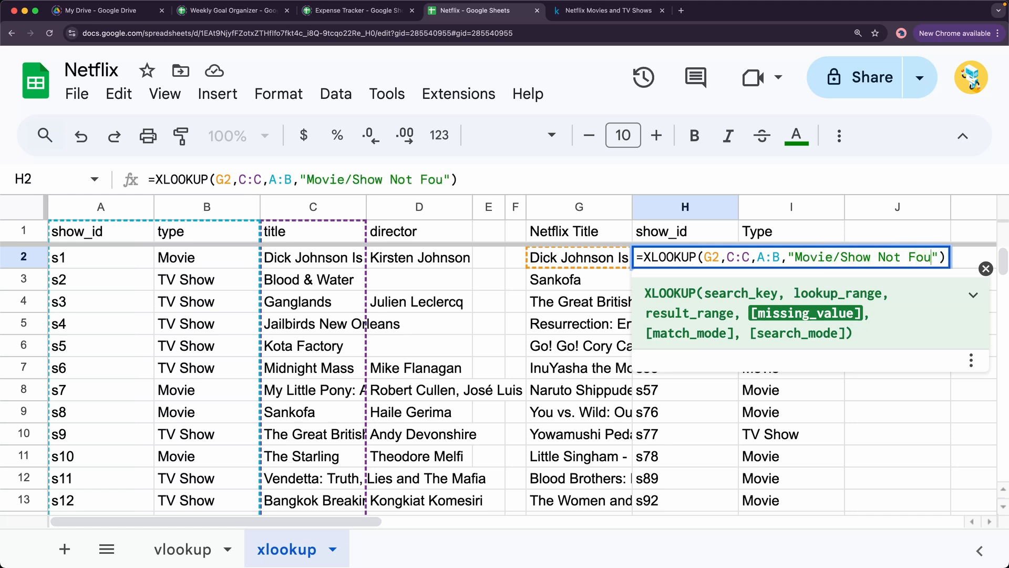
pyautogui.press('Return')
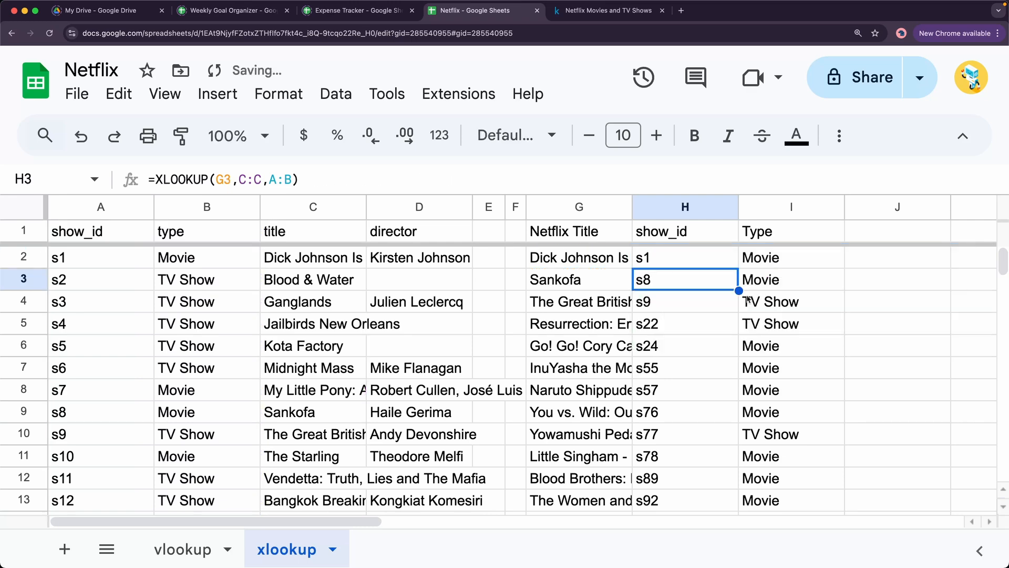
# Step: Fill the updated XLOOKUP formula from H2 down through H27 and check the result for 24 Hours
pyautogui.click(714, 267)
pyautogui.moveTo(739, 269); pyautogui.dragTo(724, 494)
pyautogui.scroll(-3, 725, 489)
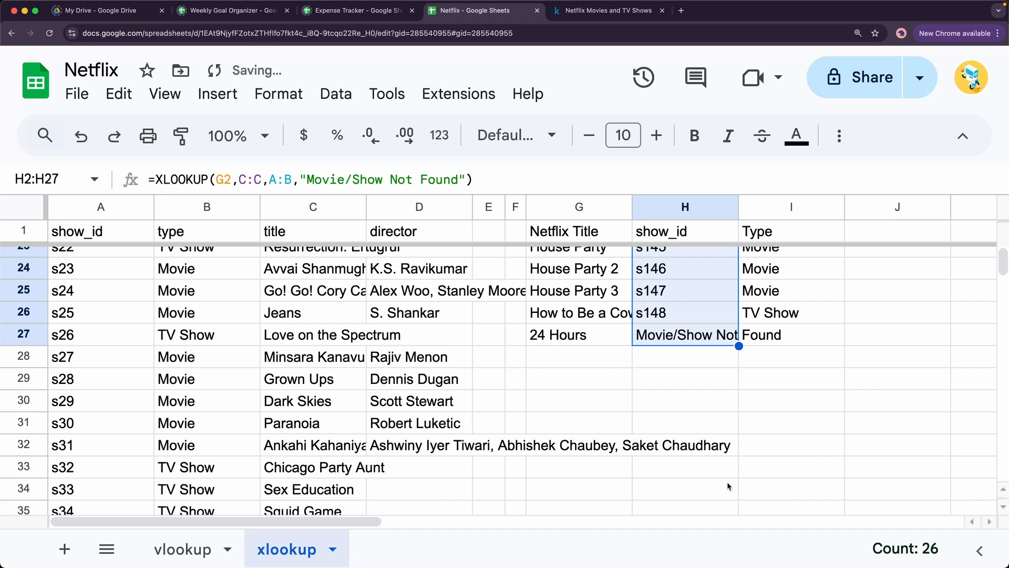
pyautogui.click(697, 338)
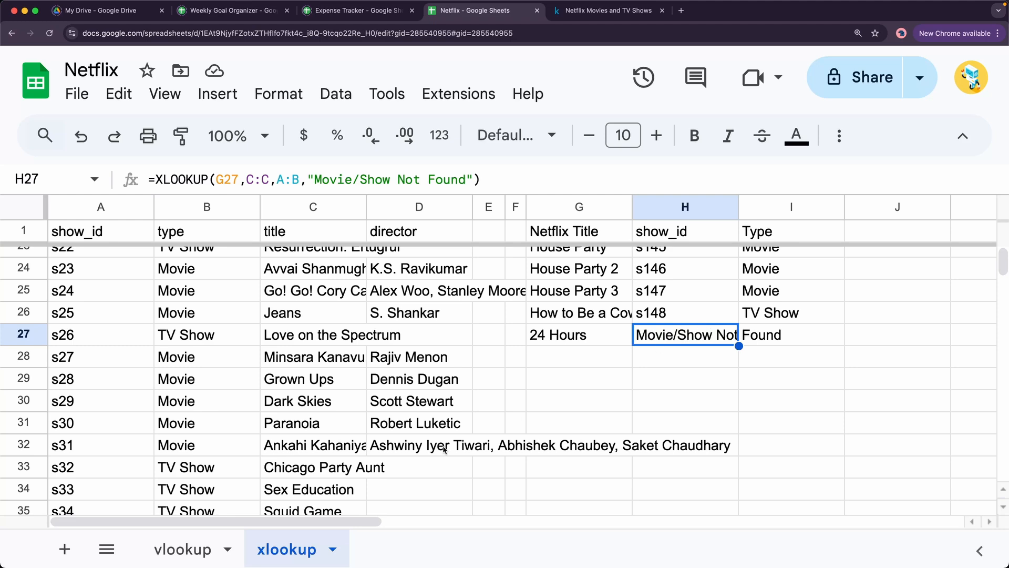
# Step: On the vlookup sheet, enter the nonexistent show id s999999 in N27 below the show_ids list
pyautogui.click(187, 548)
pyautogui.scroll(-3, 387, 439)
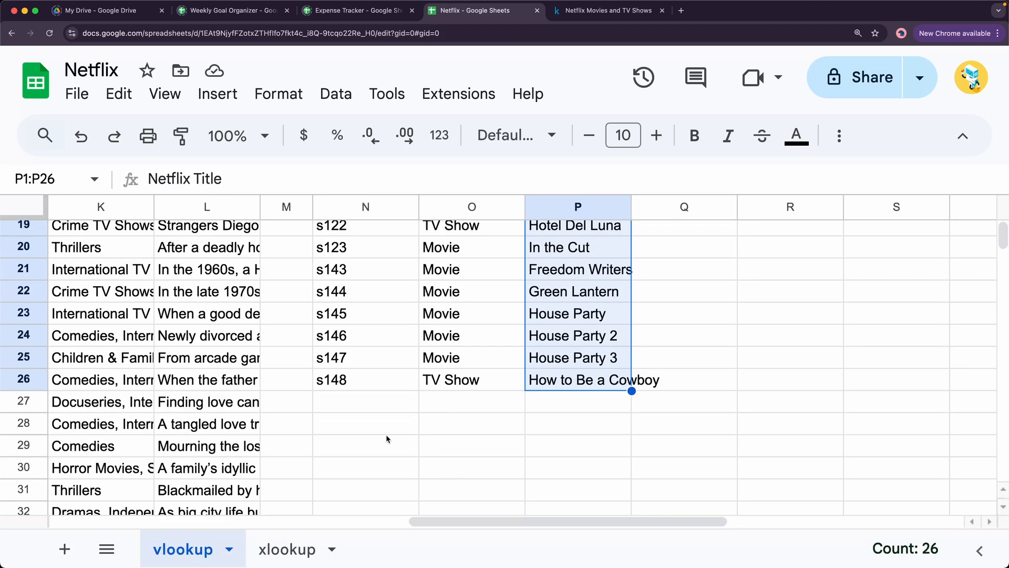
pyautogui.click(369, 403)
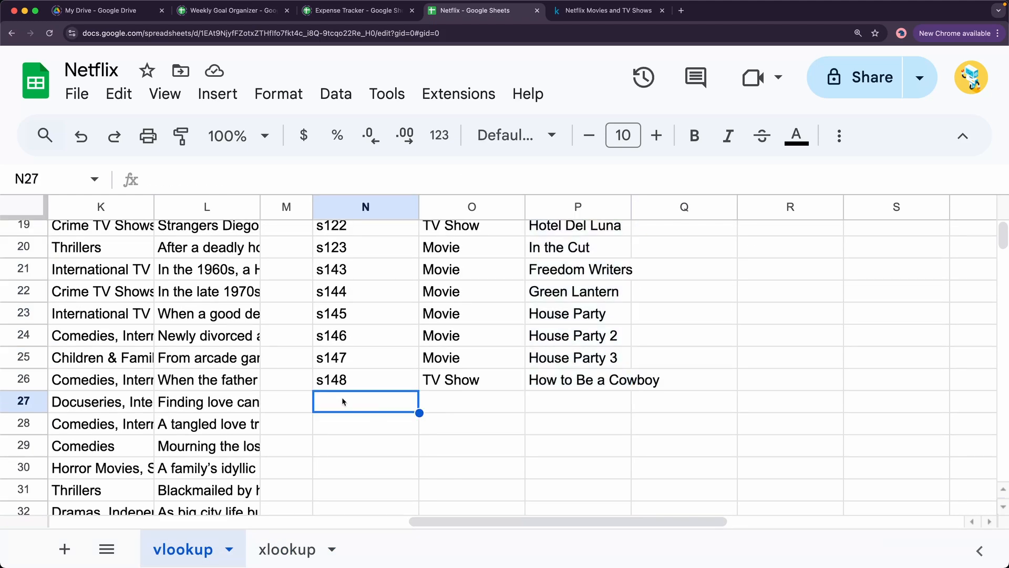
pyautogui.write('s9')
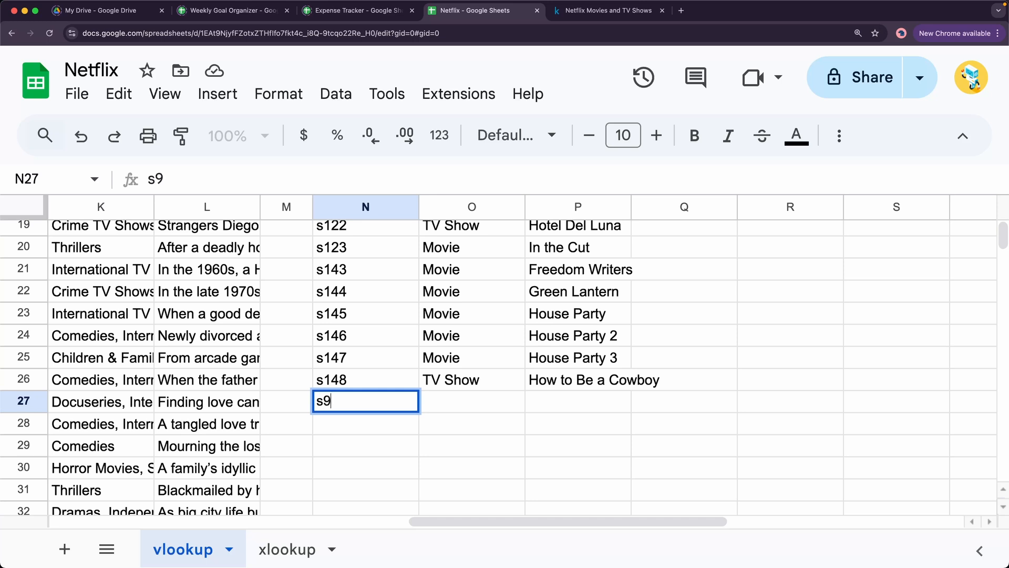
pyautogui.write('99999')
pyautogui.press('Return')
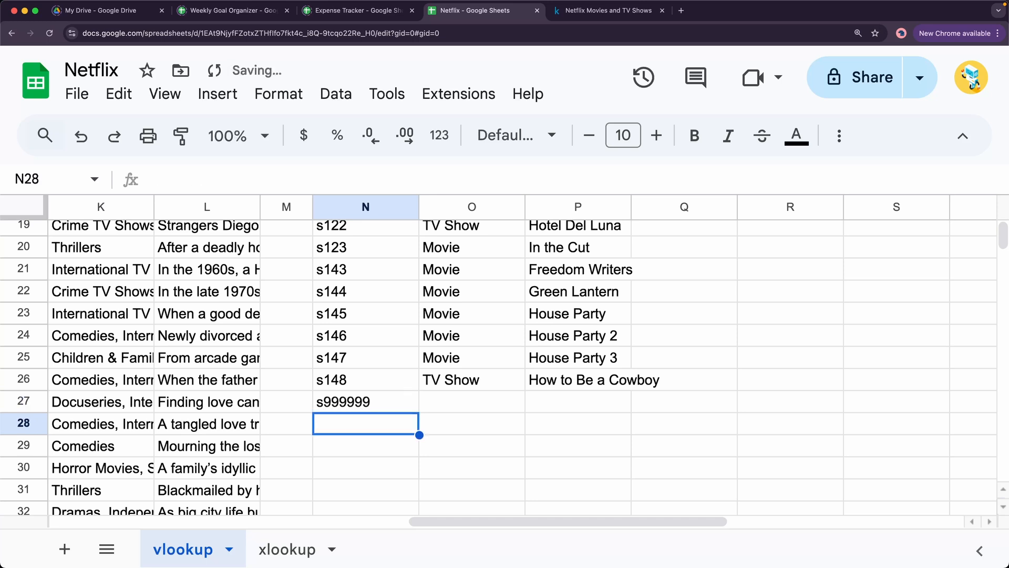
# Step: Extend the VLOOKUP formula from O26 down to O27 for the s999999 entry
pyautogui.click(490, 382)
pyautogui.moveTo(526, 391); pyautogui.dragTo(507, 404)
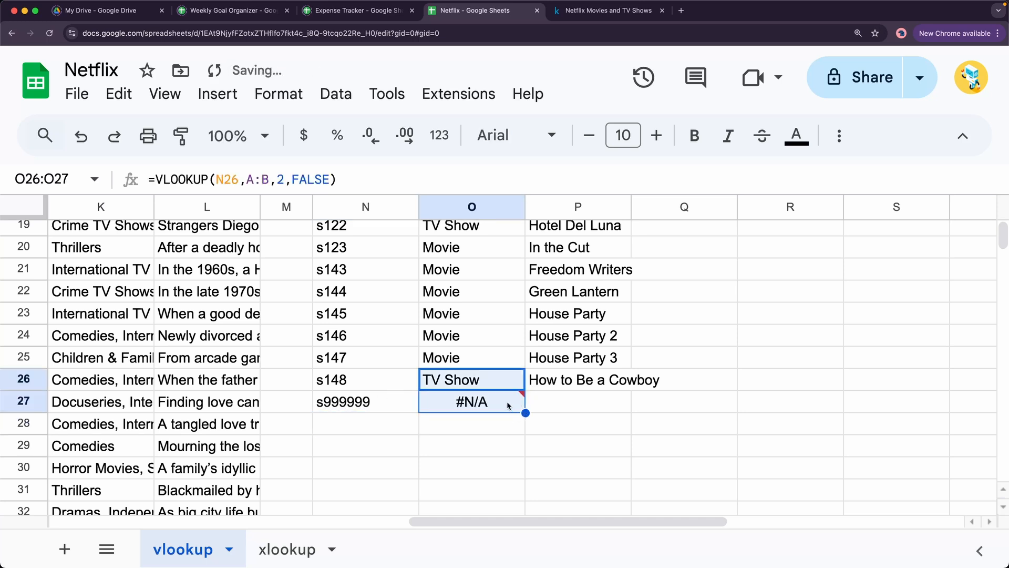
pyautogui.click(475, 445)
# Step: Try to add another argument after FALSE in the VLOOKUP formula in O27
pyautogui.doubleClick(466, 404)
pyautogui.click(604, 402)
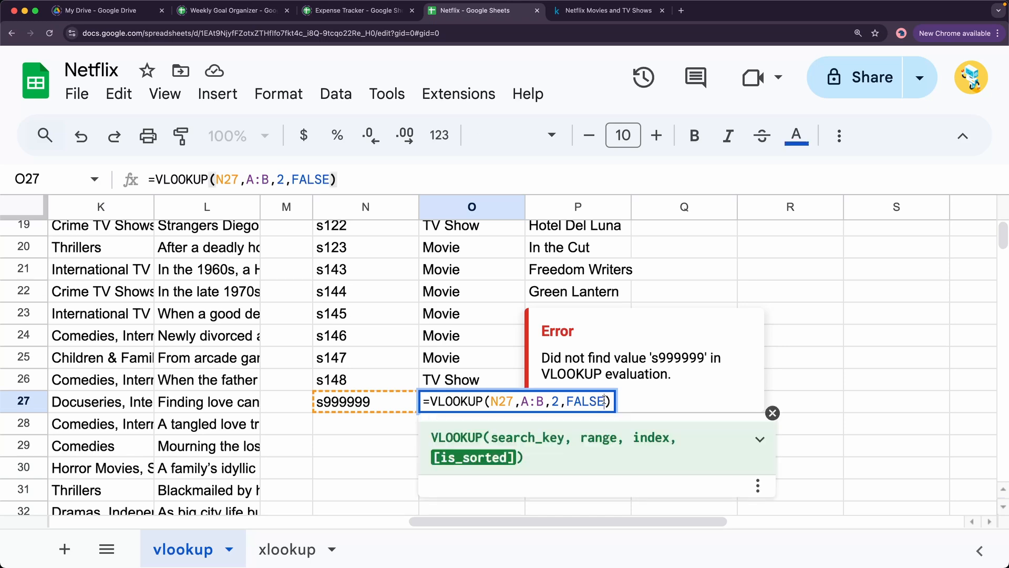
pyautogui.write(',')
pyautogui.press('BackSpace')
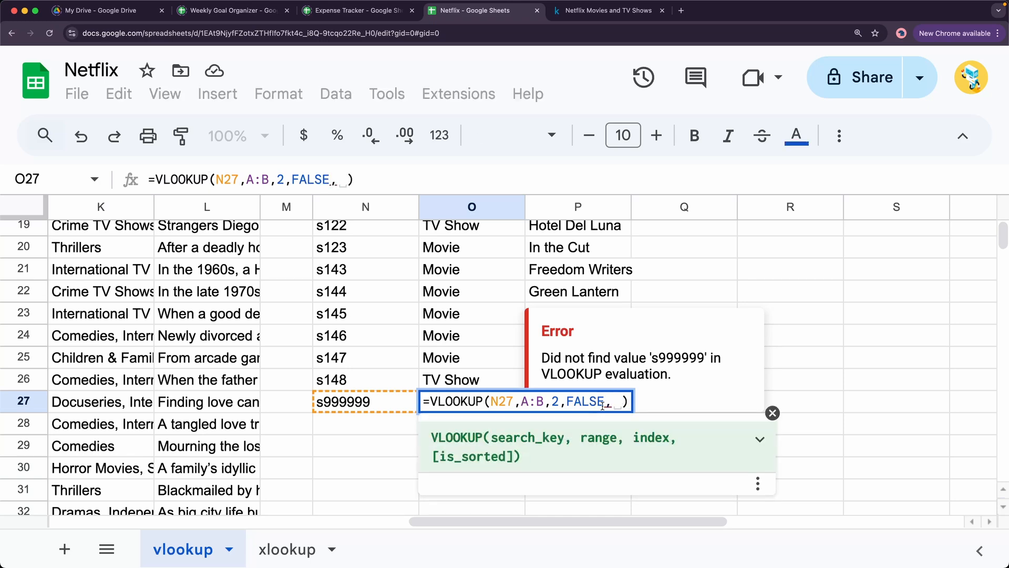
pyautogui.press('Escape')
# Step: Wrap the VLOOKUP formula in O2 inside an IFERROR function
pyautogui.scroll(6, 468, 318)
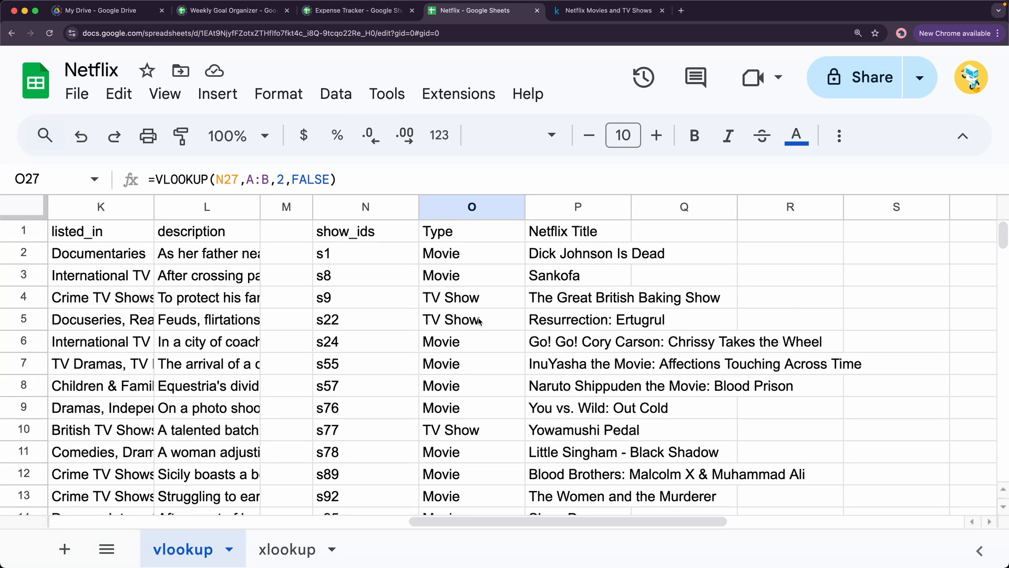
pyautogui.click(458, 260)
pyautogui.press('Return')
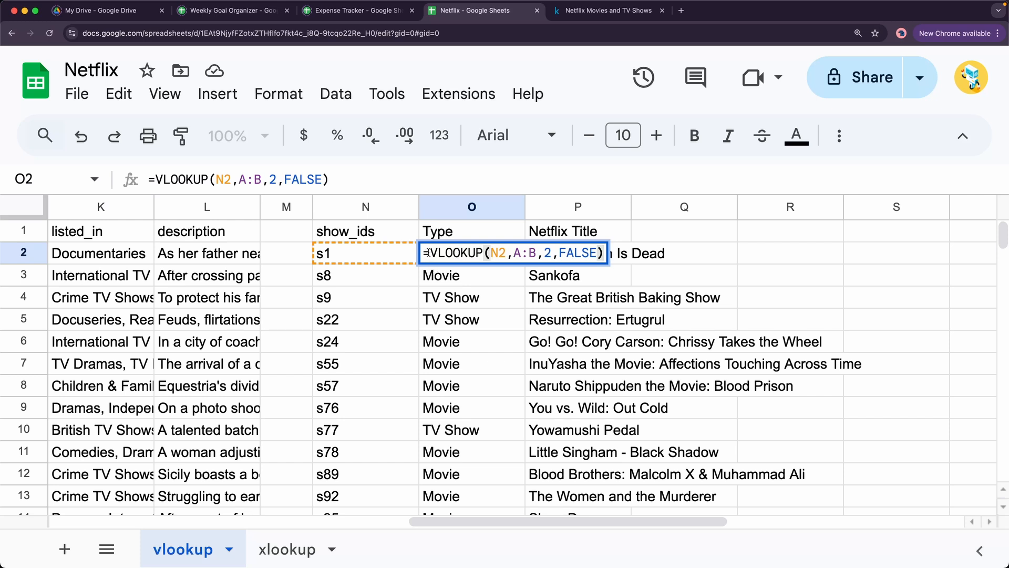
pyautogui.click(430, 253)
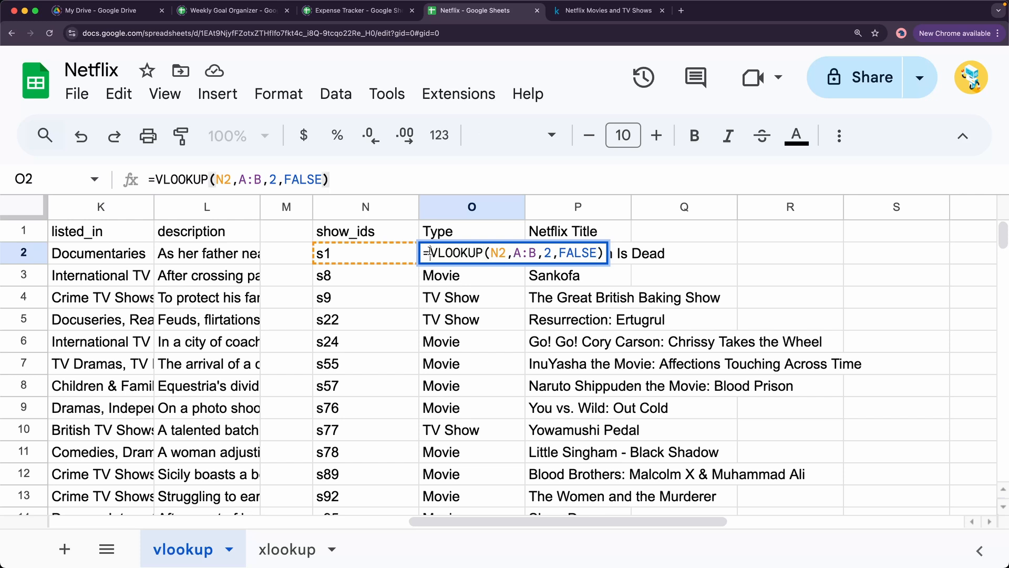
pyautogui.write('ifer')
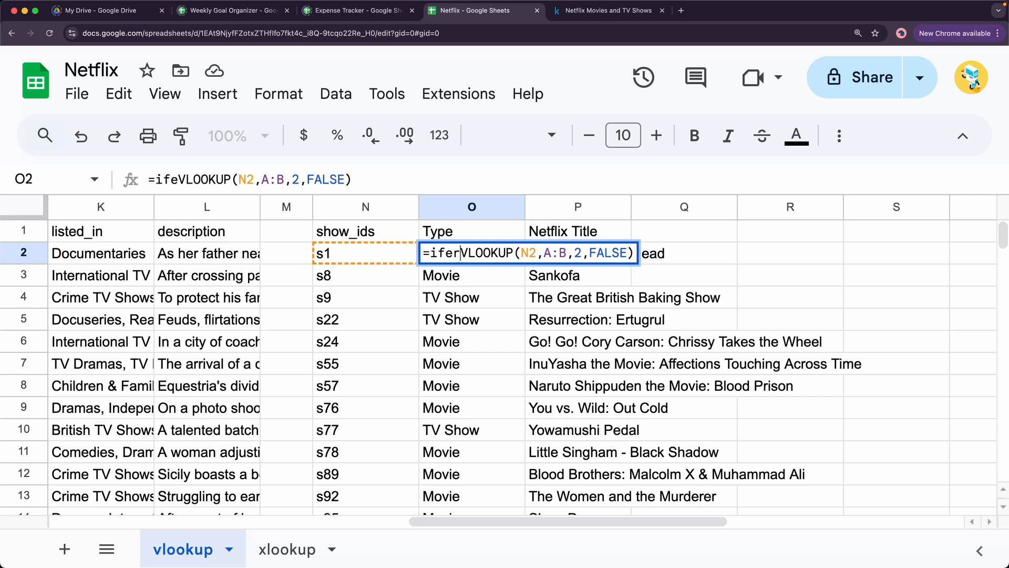
pyautogui.write('ror')
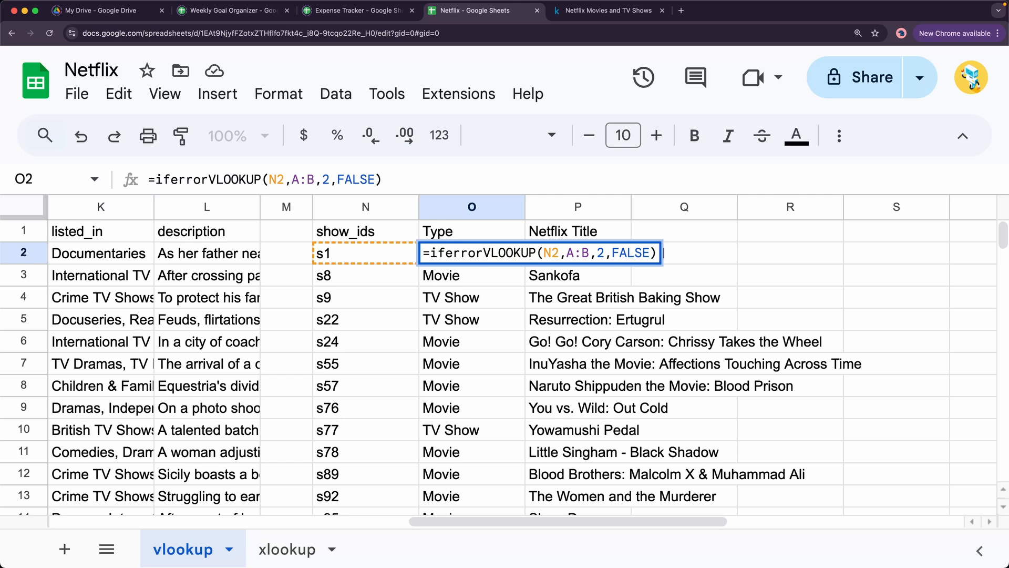
pyautogui.write('(')
pyautogui.click(661, 253)
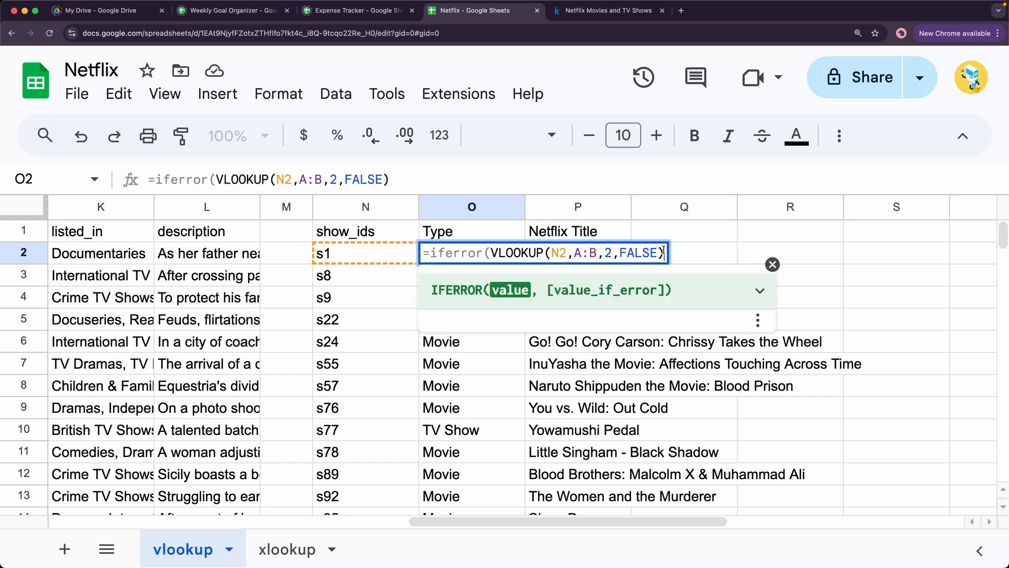
pyautogui.write(')')
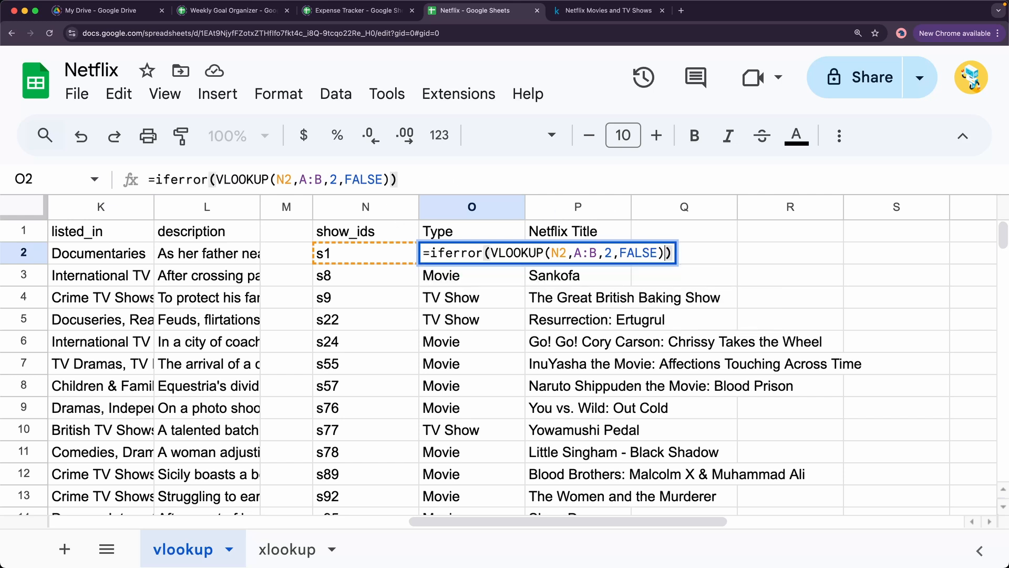
pyautogui.press('Left')
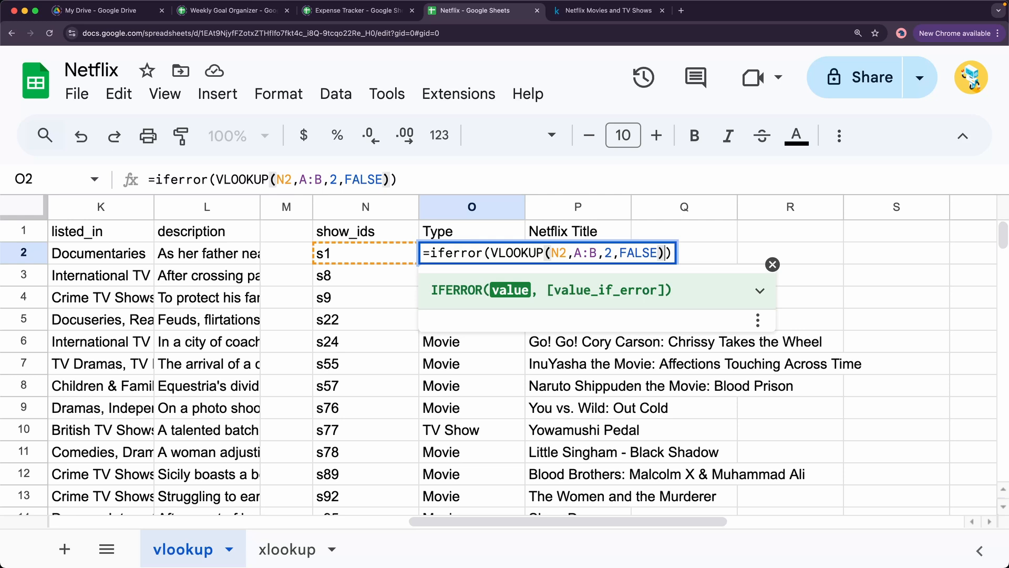
# Step: Supply "Movie/Show Not Found!)" as the value_if_error argument of the IFERROR formula in O2
pyautogui.write(',"')
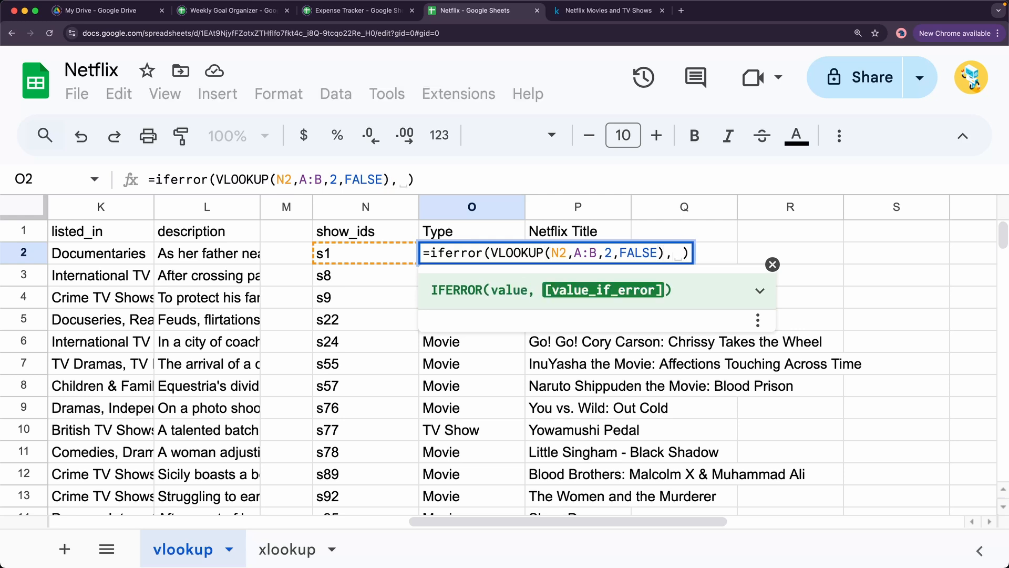
pyautogui.write('Movie/')
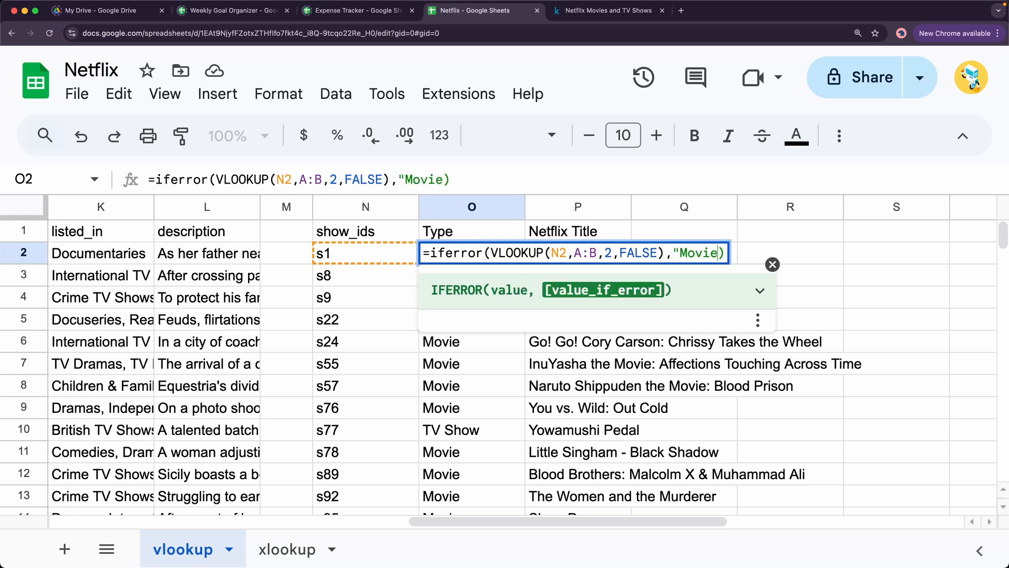
pyautogui.write('w Not Foun')
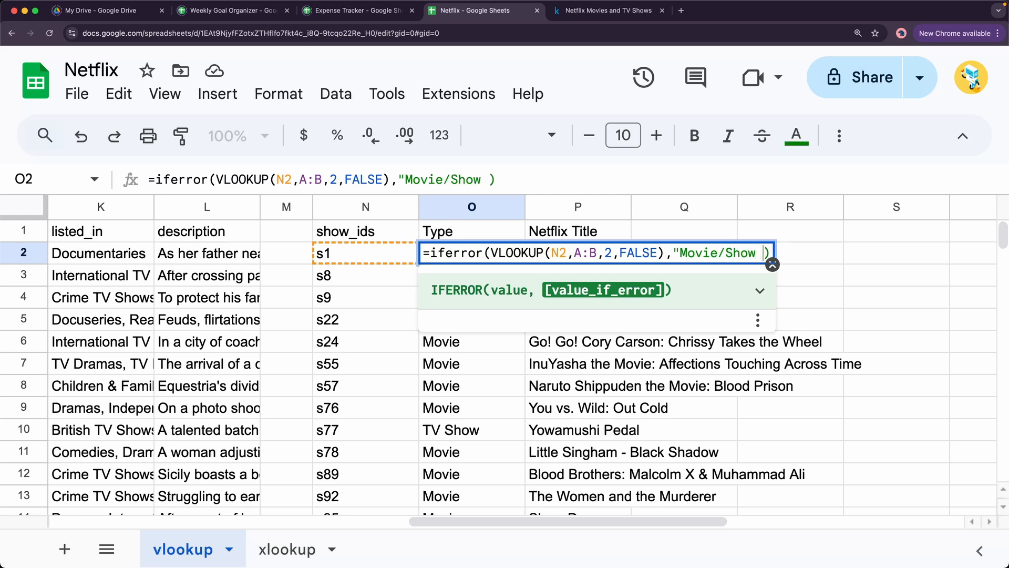
pyautogui.write('d!)"')
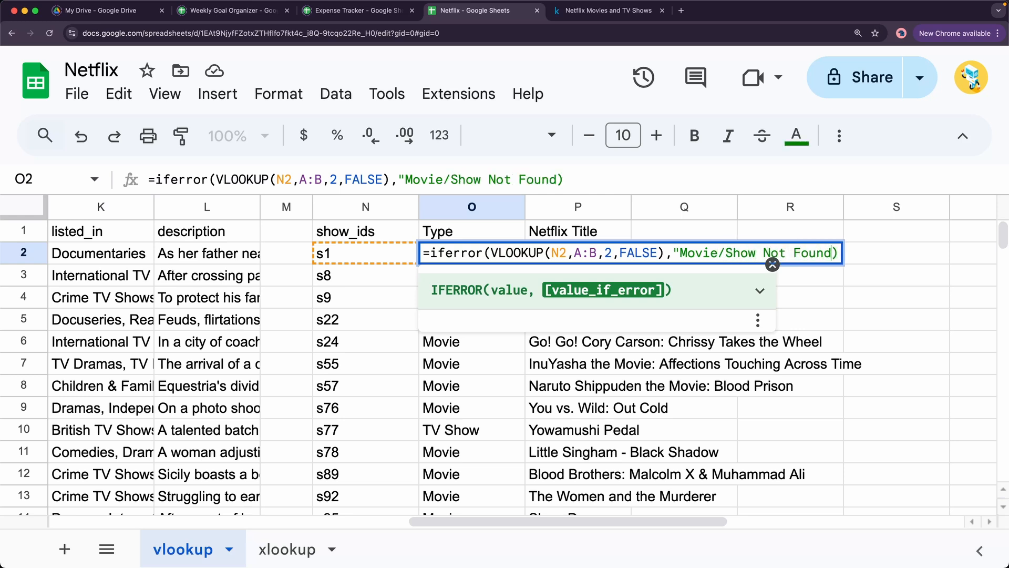
pyautogui.press('Return')
# Step: Fill the IFERROR formula from O2 down through O27 and inspect the formula for s999999
pyautogui.moveTo(526, 264); pyautogui.dragTo(501, 327)
pyautogui.click(477, 327)
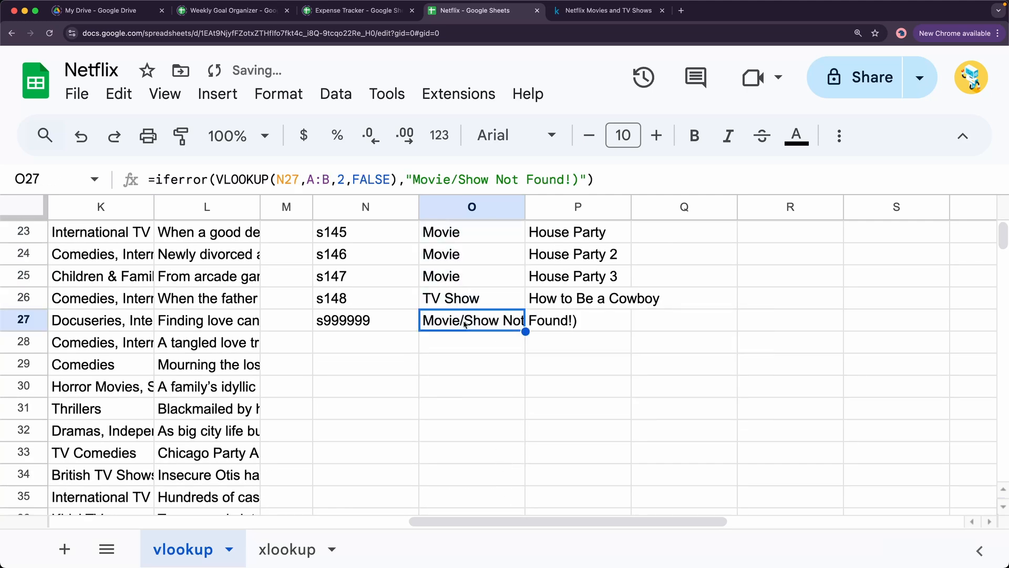
pyautogui.doubleClick(479, 322)
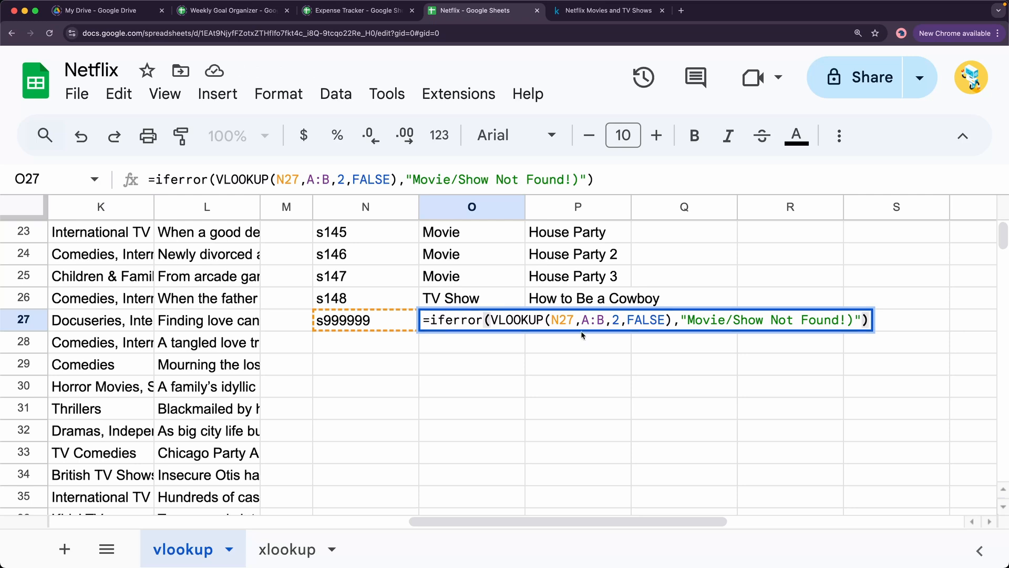
# Step: Return to the xlookup sheet and select the 24 Hours title in G27
pyautogui.click(291, 550)
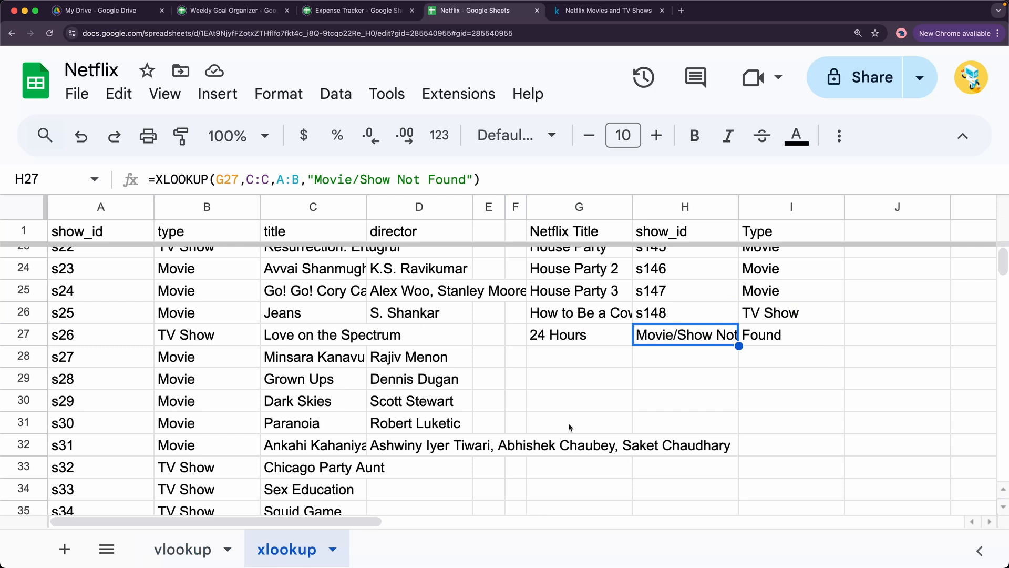
pyautogui.click(573, 345)
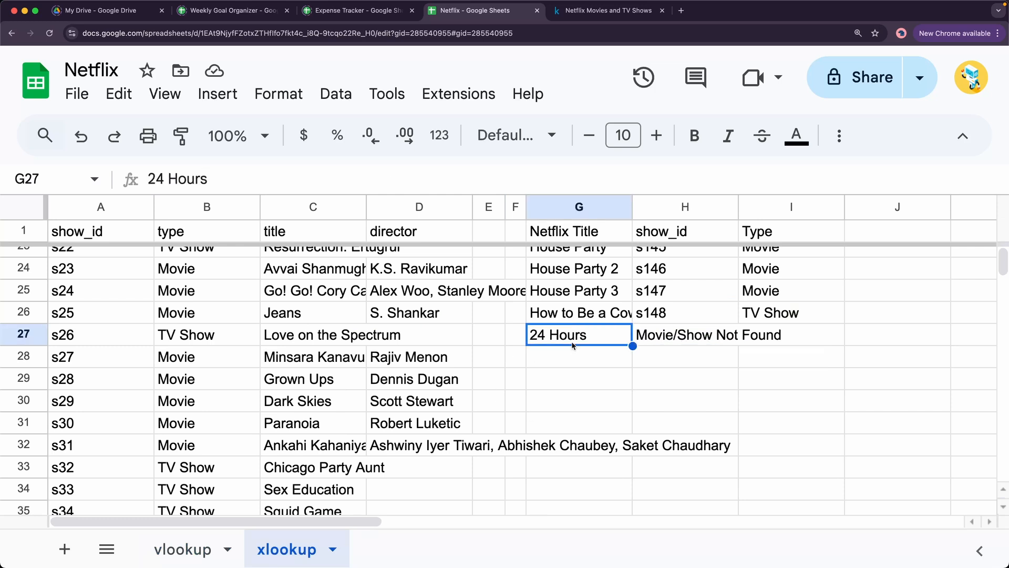